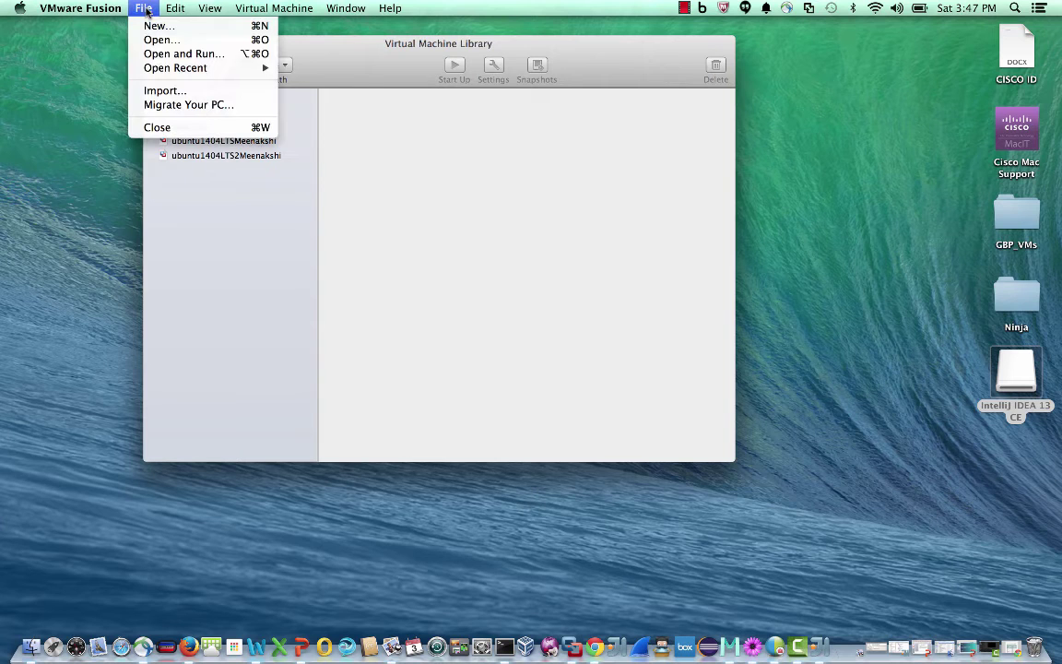
Import the osc-1 machine as 'Open SDN Controller', retrying once after the import fails
left_click(164, 90)
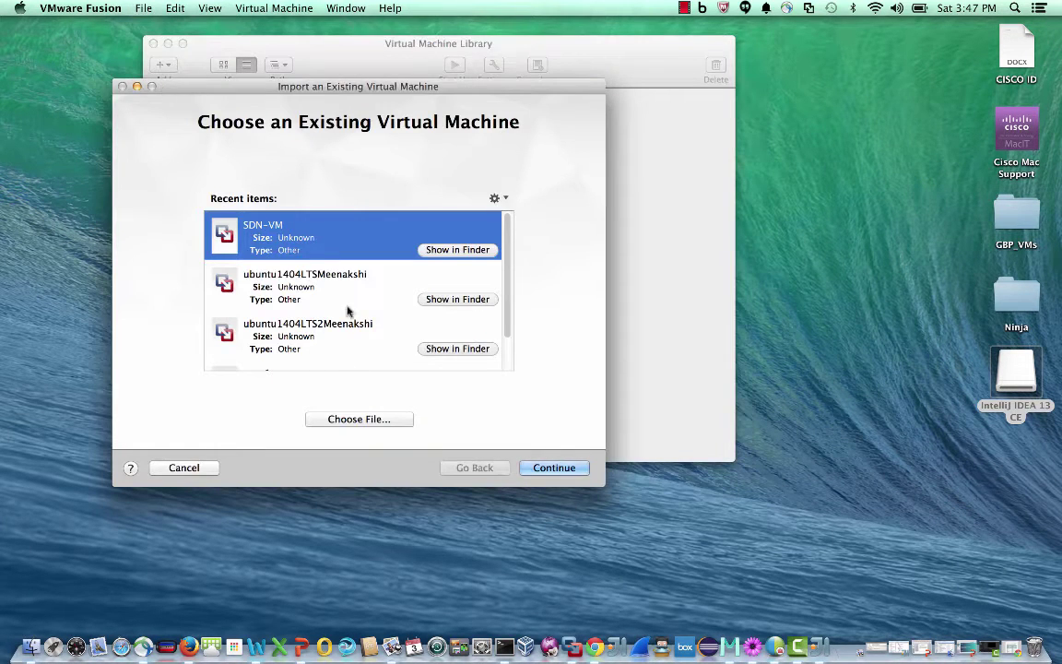
scroll(349, 311, "down", 2)
left_click(336, 347)
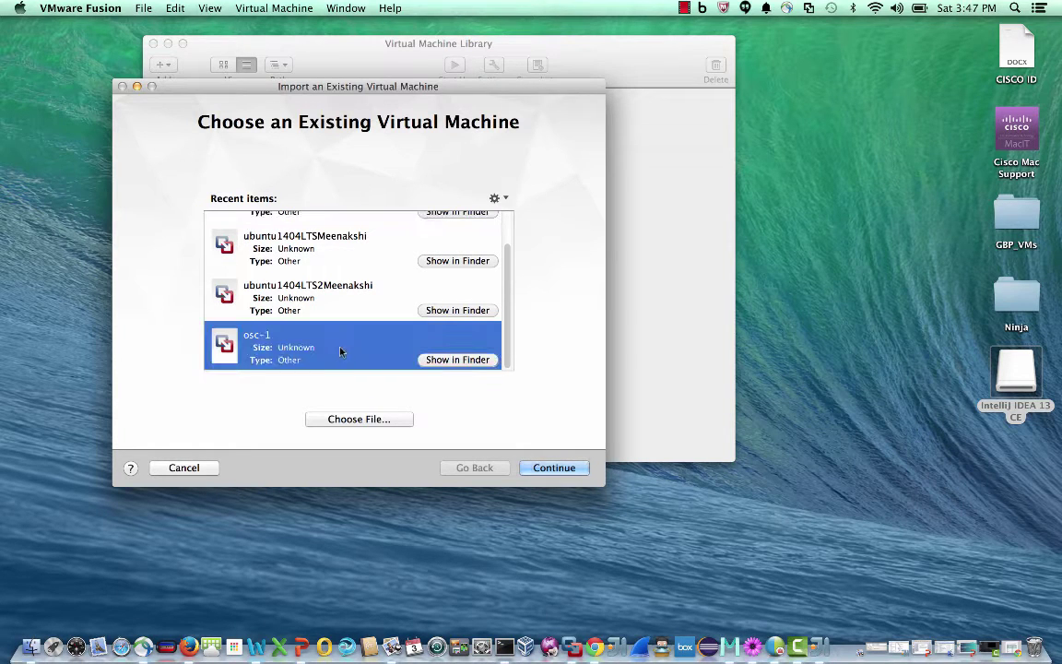
left_click(553, 467)
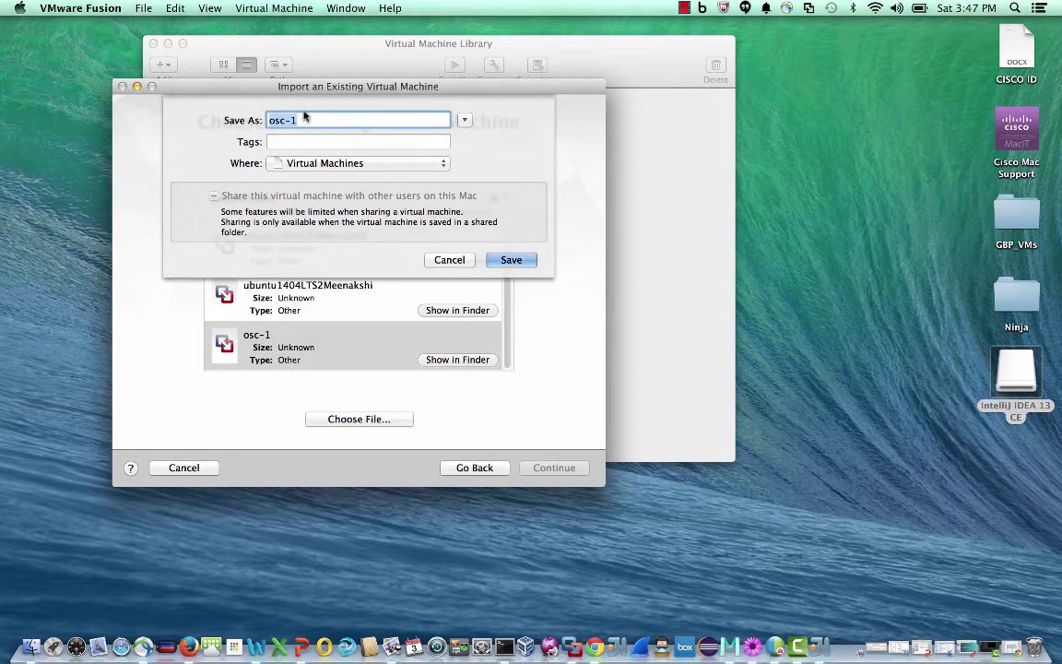
type("Open SDB")
key("BackSpace")
type("N Controller")
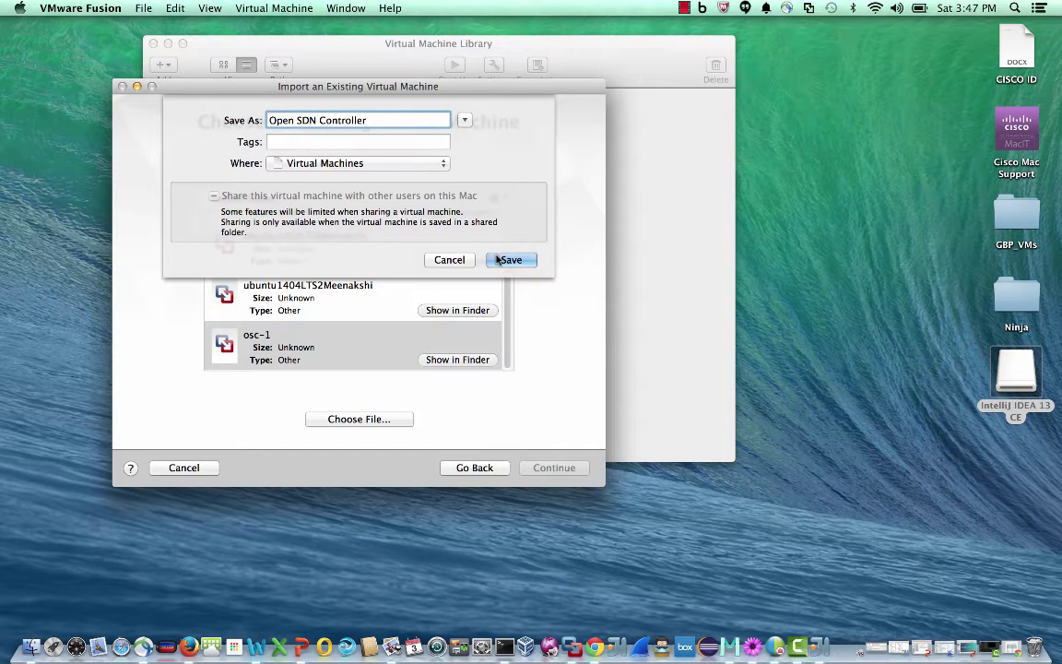
left_click(497, 260)
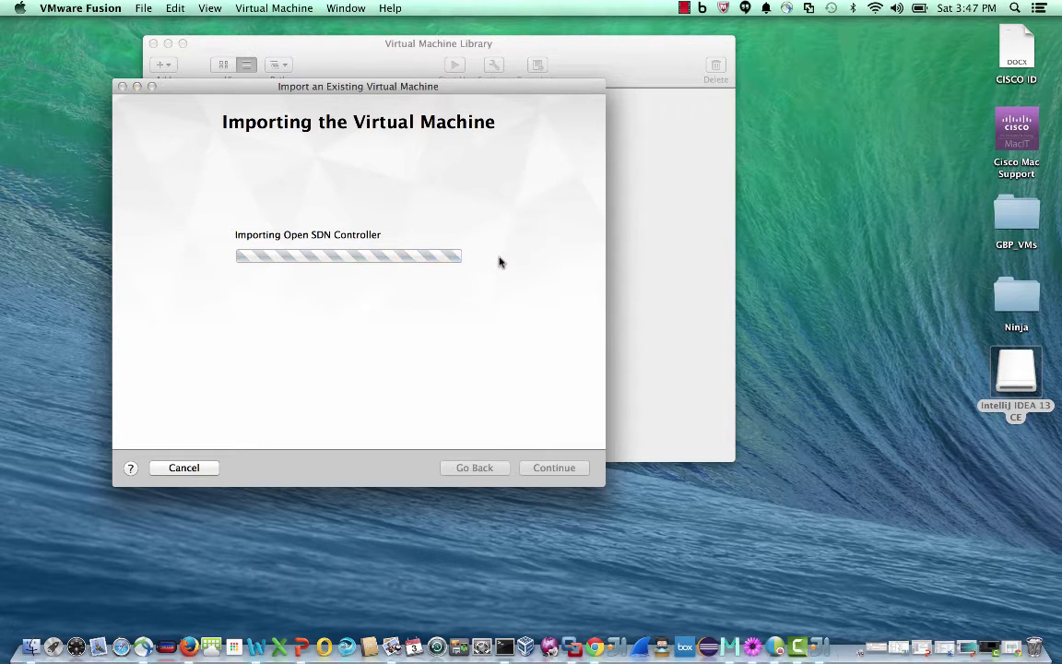
left_click(639, 297)
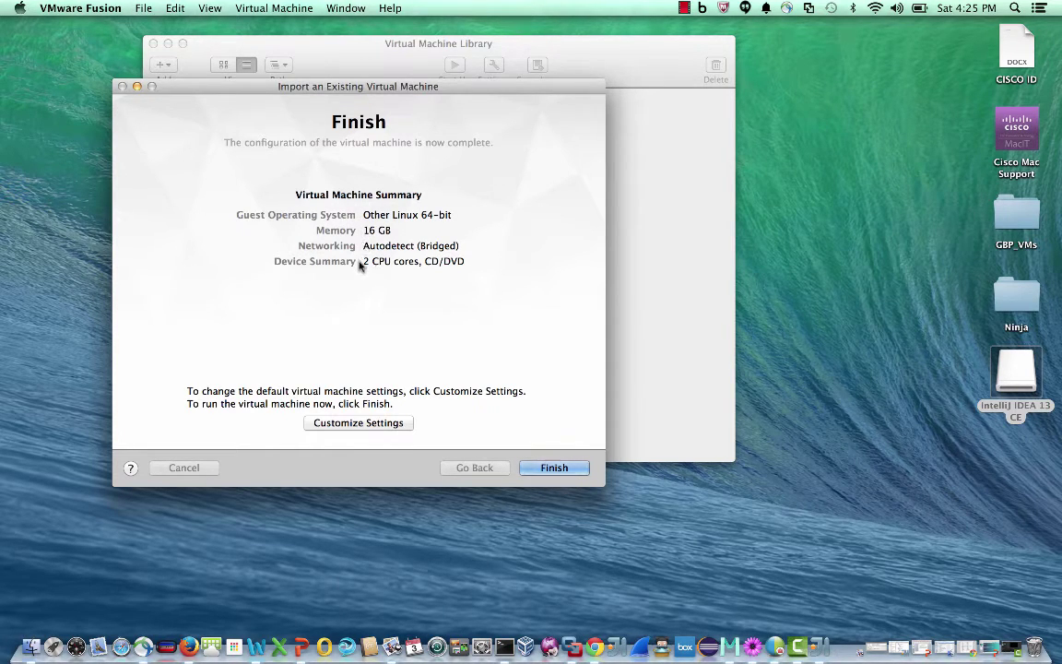
Lower the VM's memory to 8820 MB in Processors & Memory
left_click(358, 422)
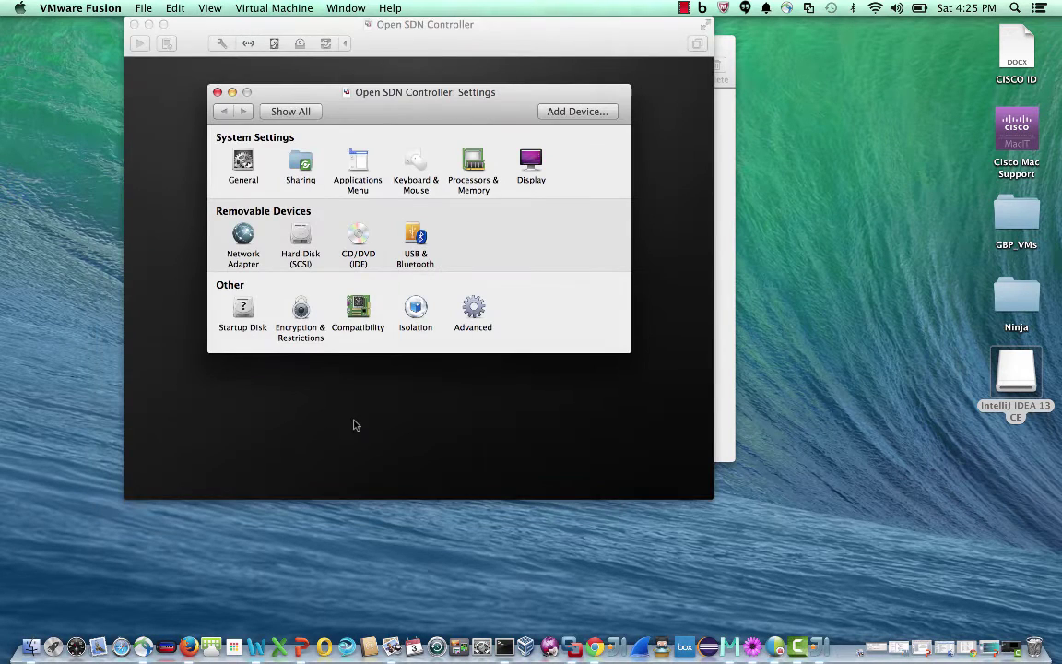
left_click(474, 164)
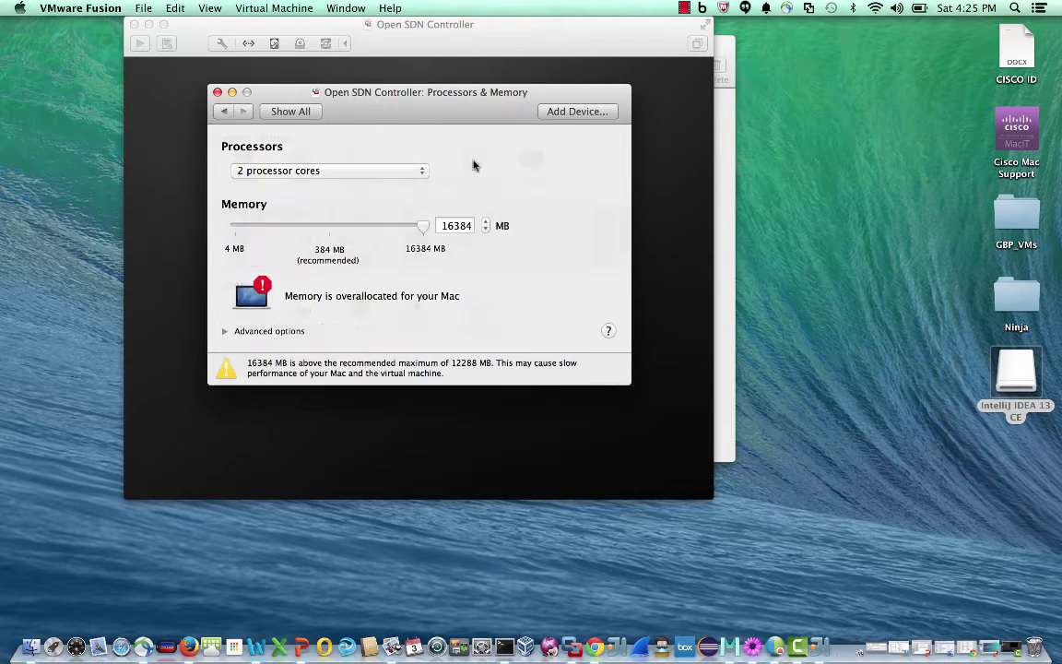
left_click_drag(427, 228, 413, 227)
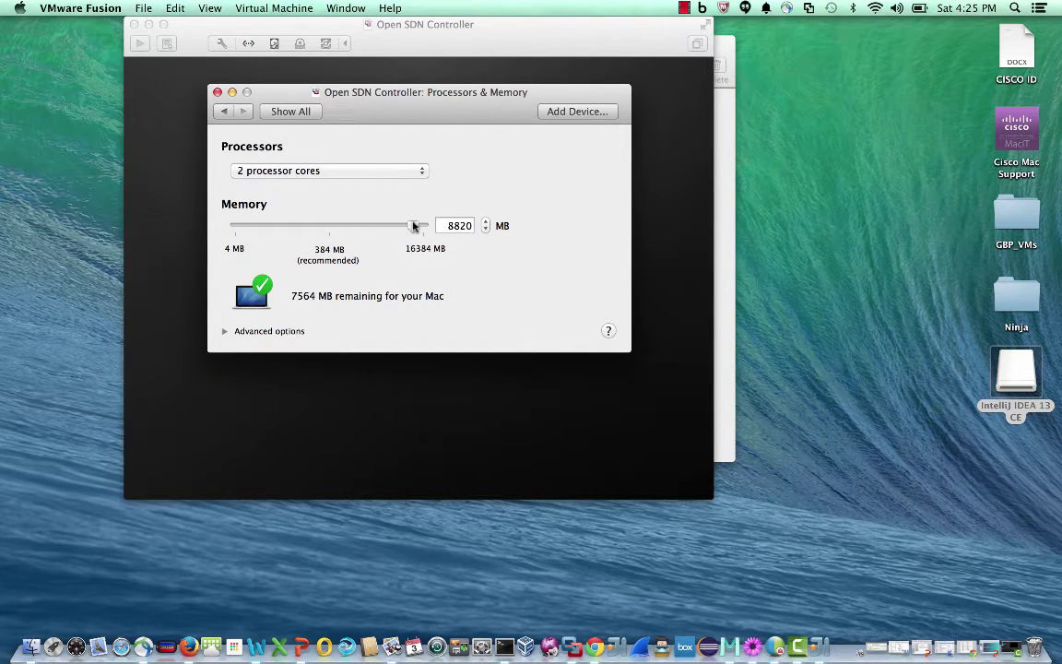
left_click(225, 112)
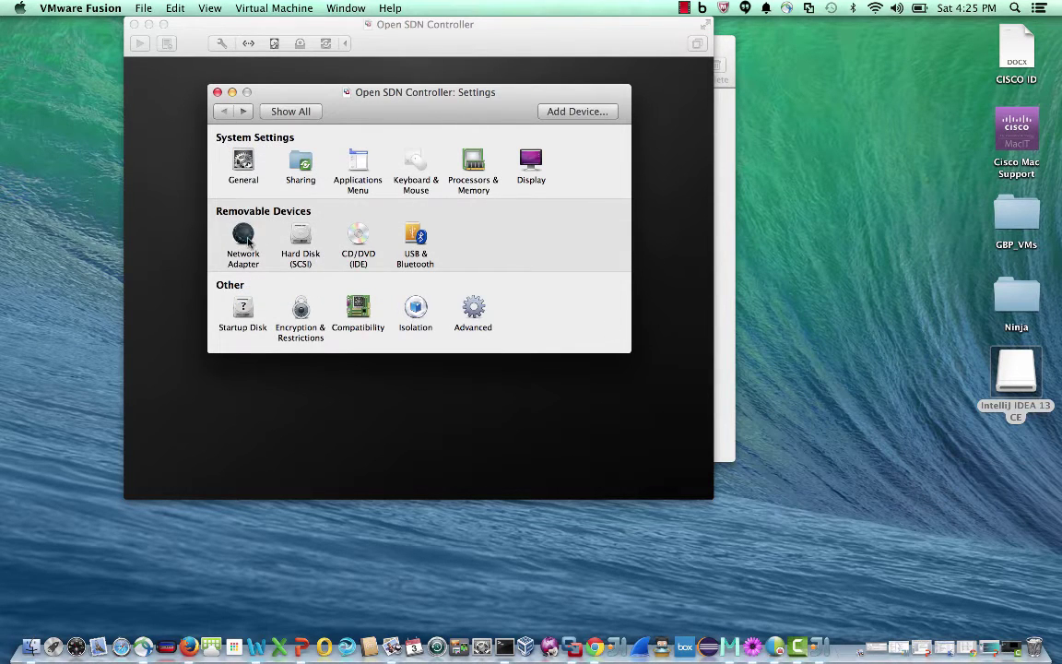
Set the network adapter to Share with my Mac and close the settings
left_click(247, 241)
left_click(281, 203)
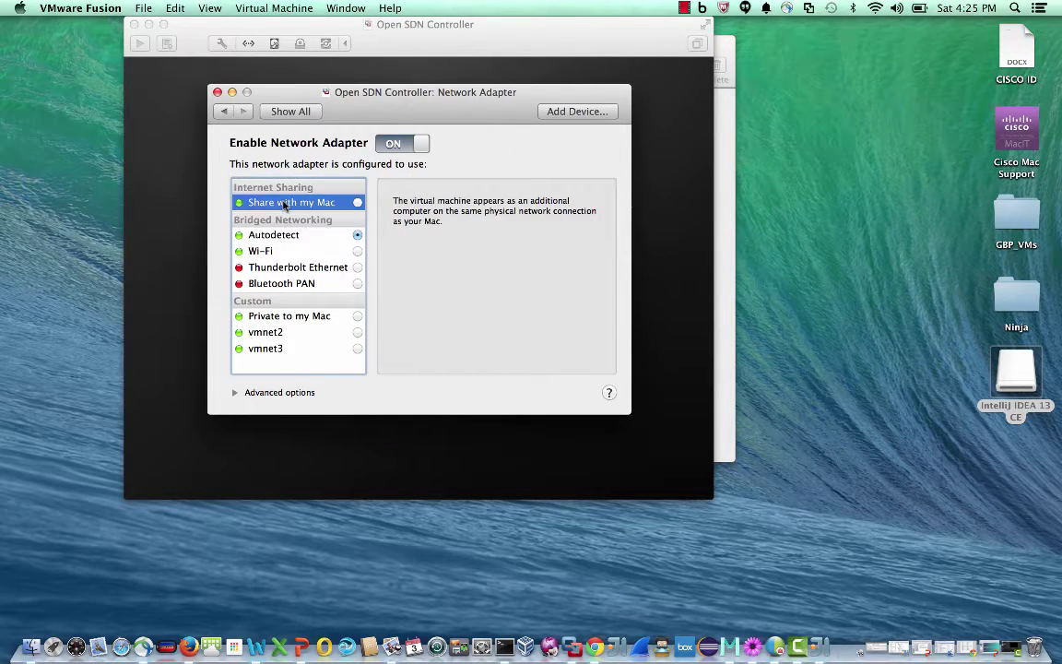
left_click(358, 203)
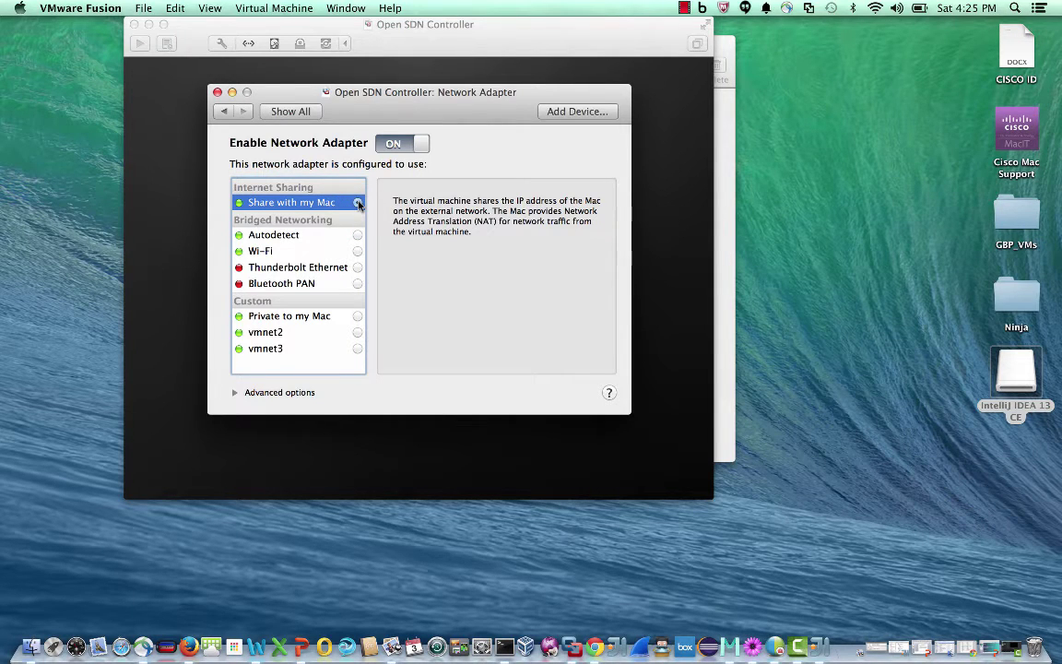
left_click(216, 92)
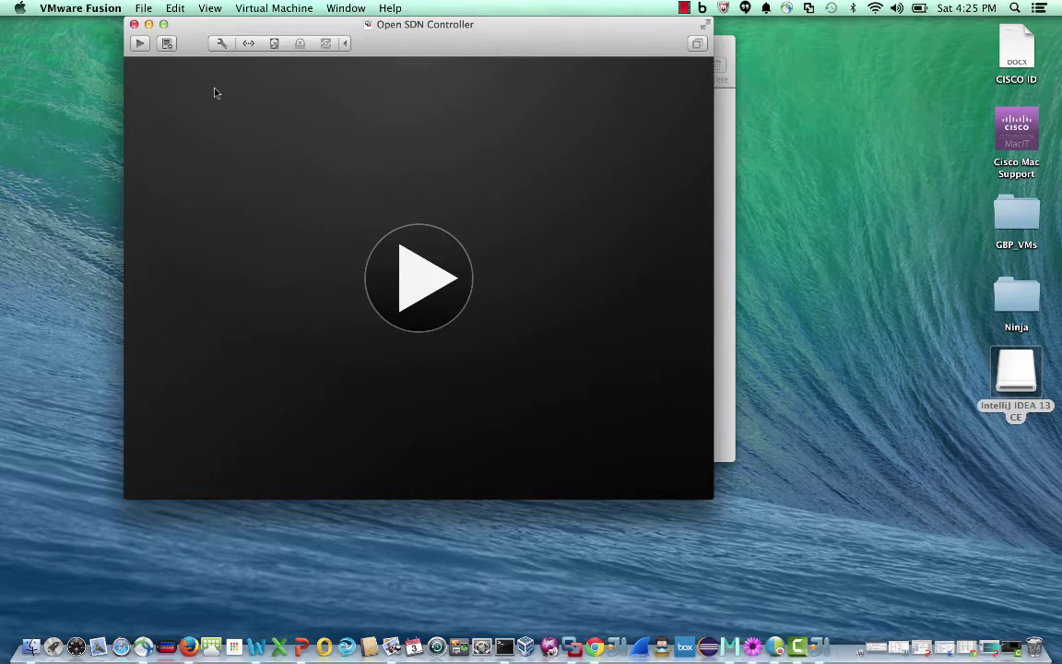
Power on the VM and log in as admin to reach the OS Configuration Console
left_click(412, 281)
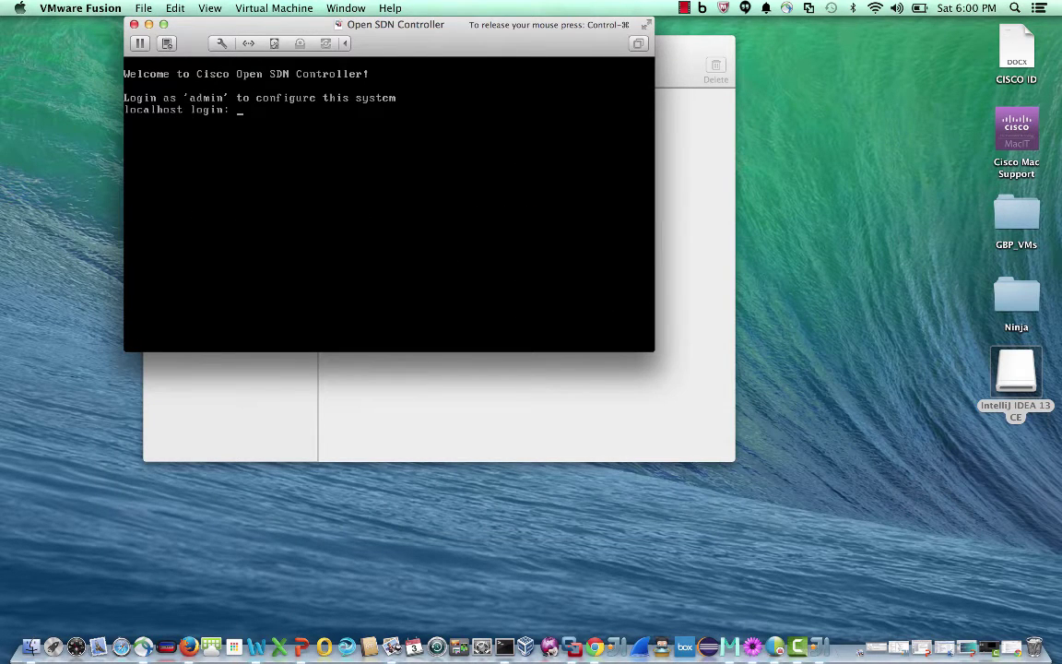
type("admin")
key("Return")
key("Return")
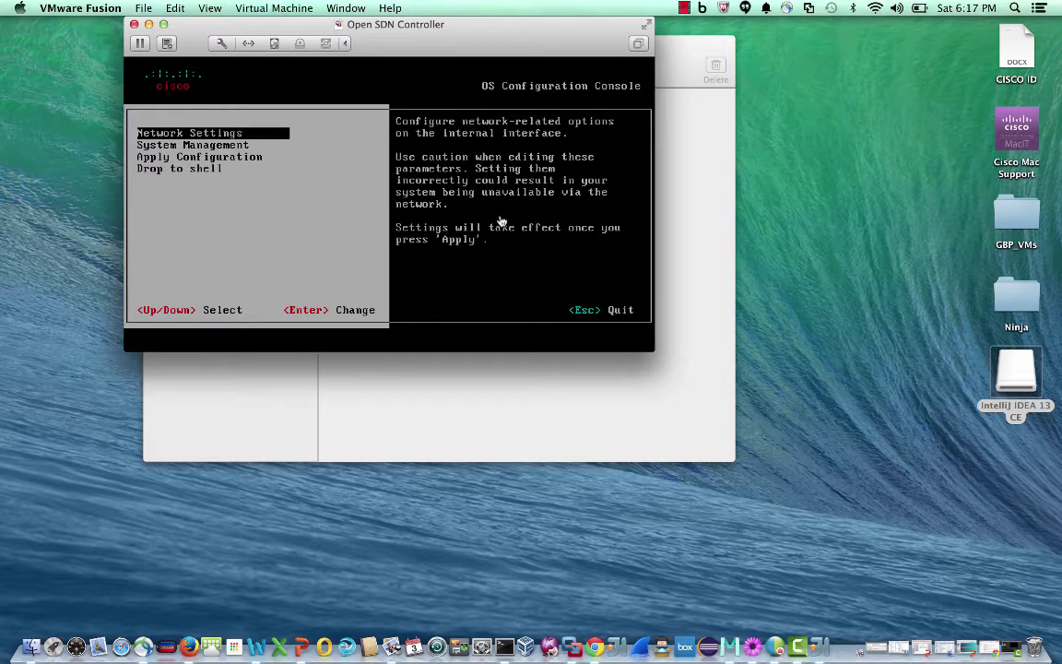
Browse the console's Network Settings (eth0, nameserver, hostname) and System Management screens
left_click(501, 221)
key("Return")
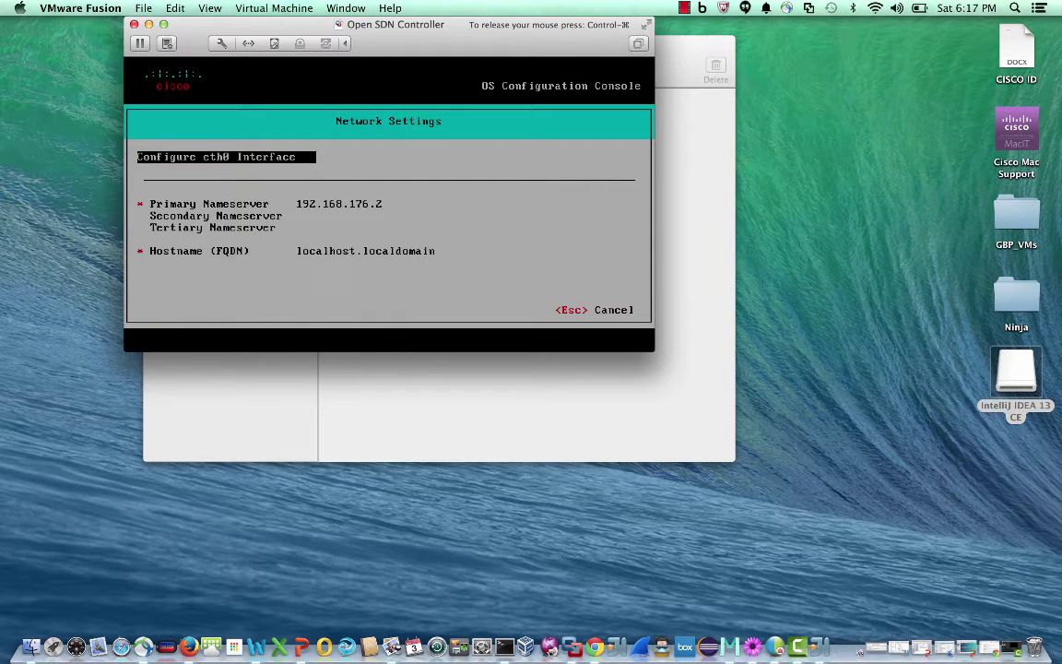
key("Return")
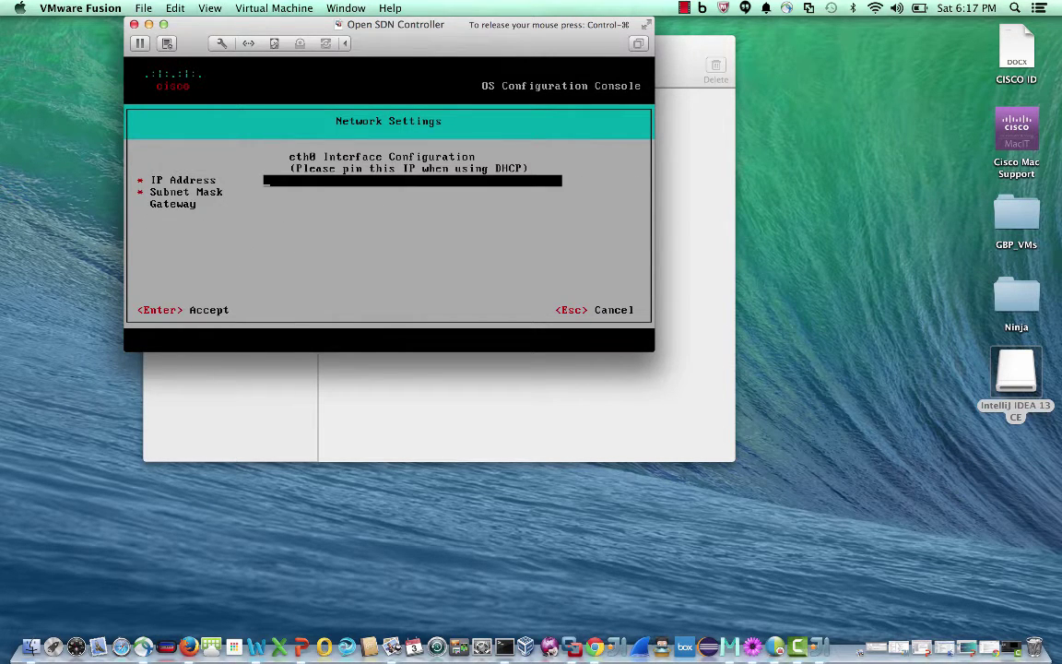
key("Return")
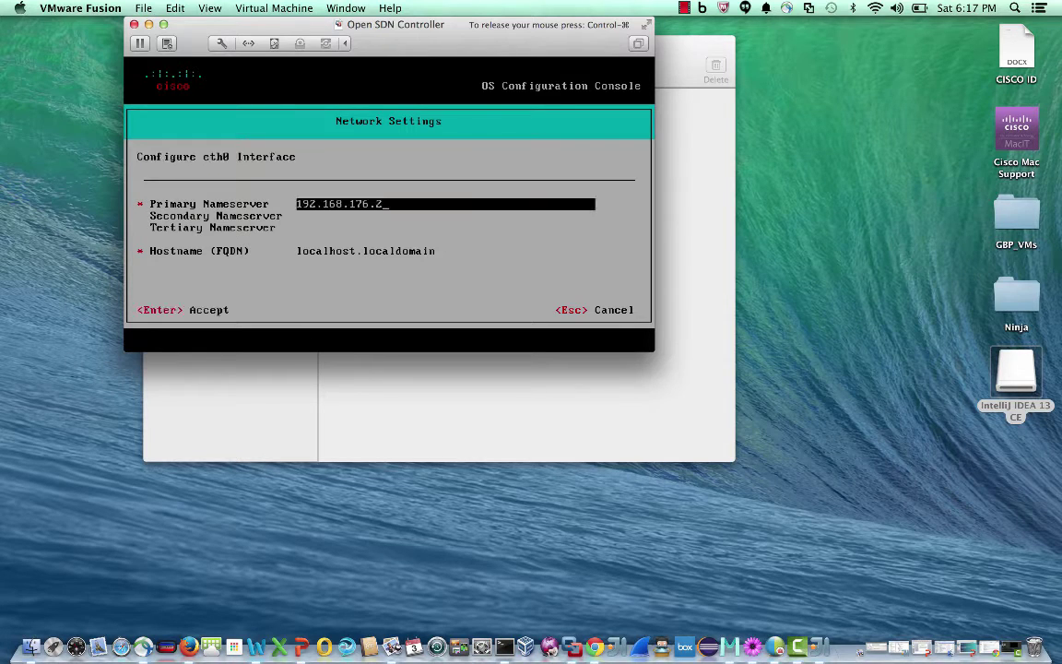
key("Down")
key("Down")
key("Down")
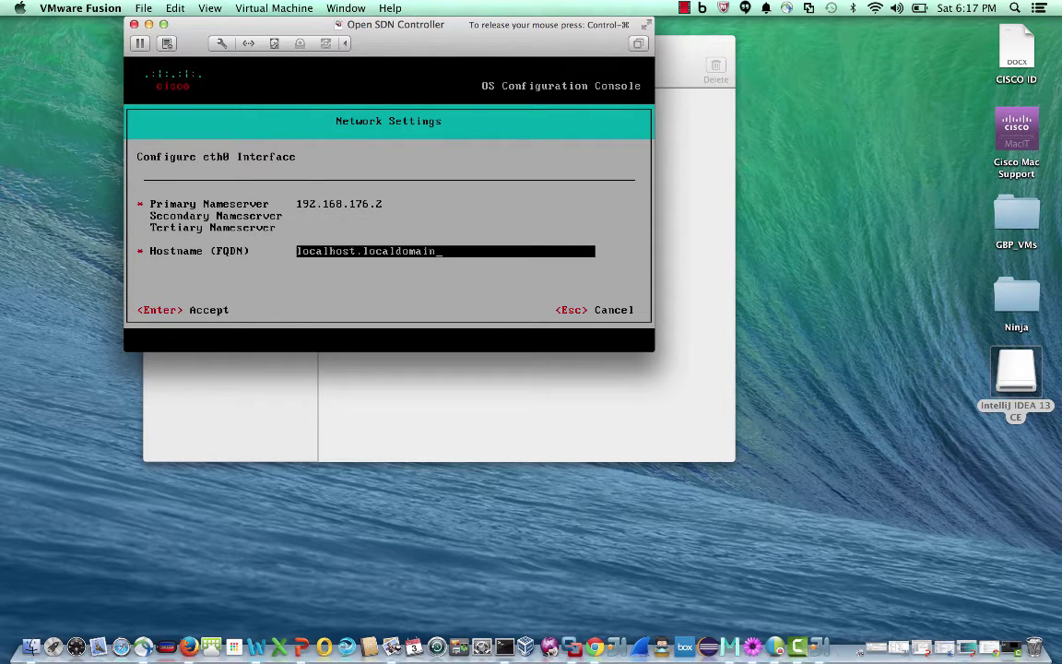
key("Return")
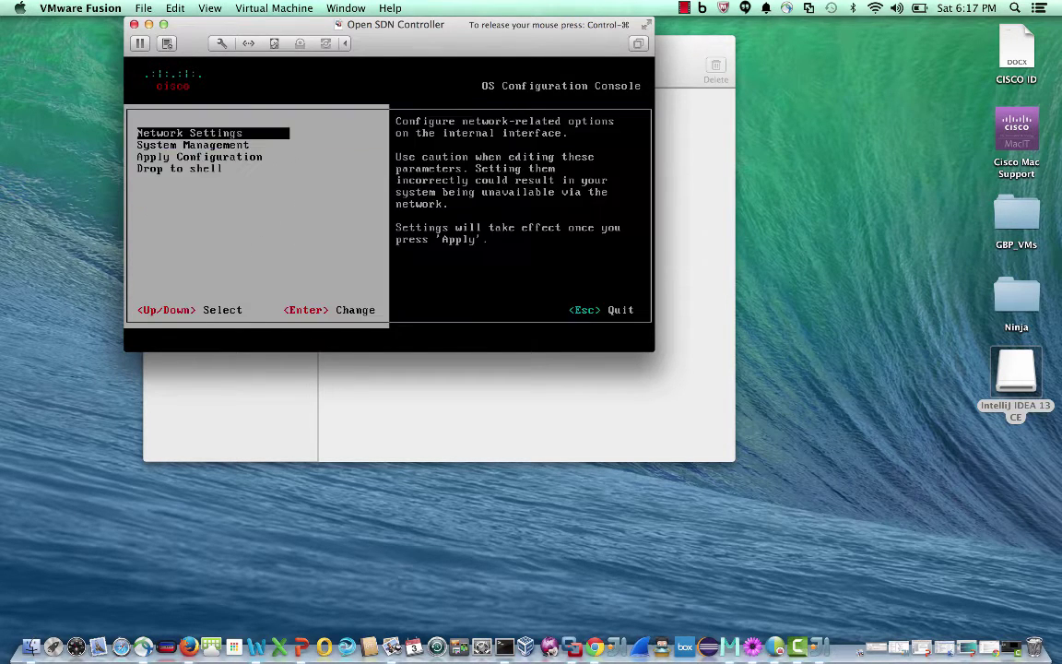
key("Down")
key("Return")
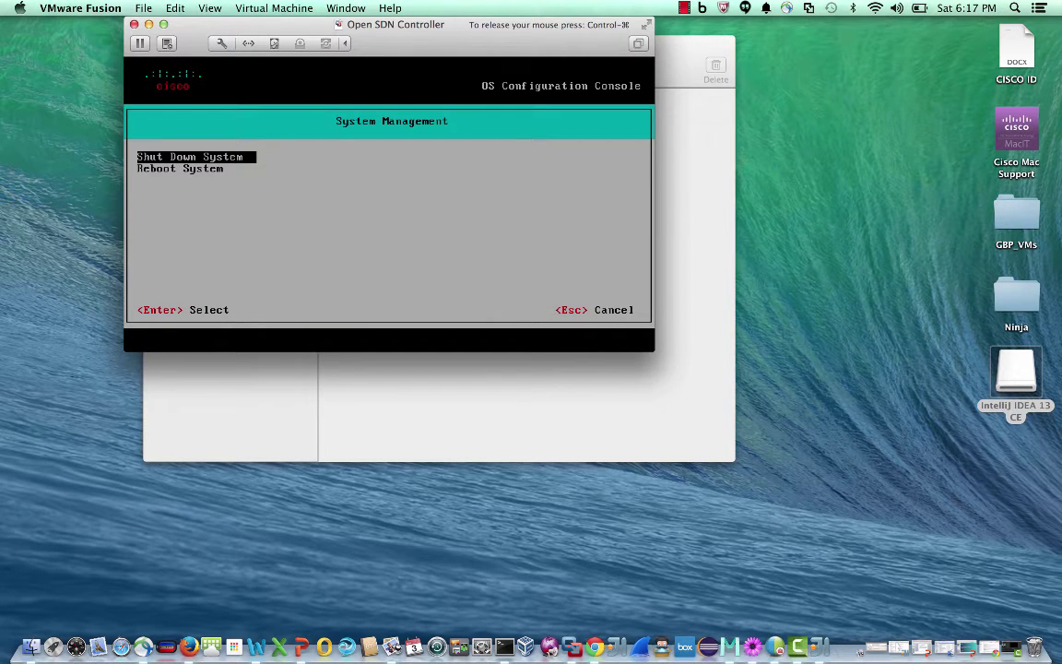
key("Escape")
Drop to a shell and run ifconfig to list the eth0 and lo interfaces
key("Down")
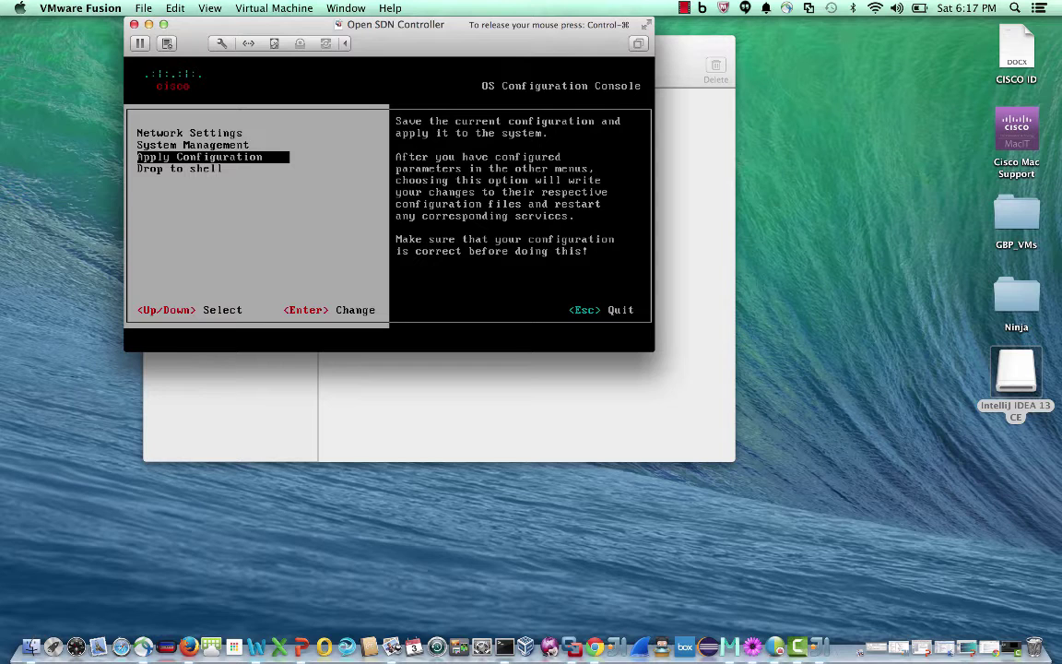
key("Down")
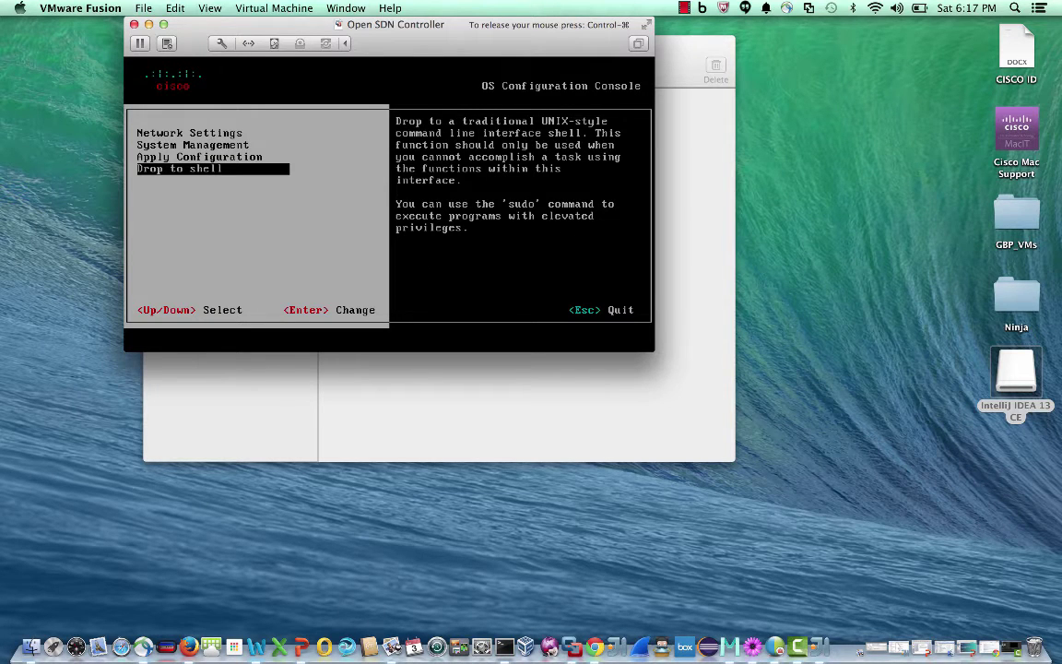
key("Return")
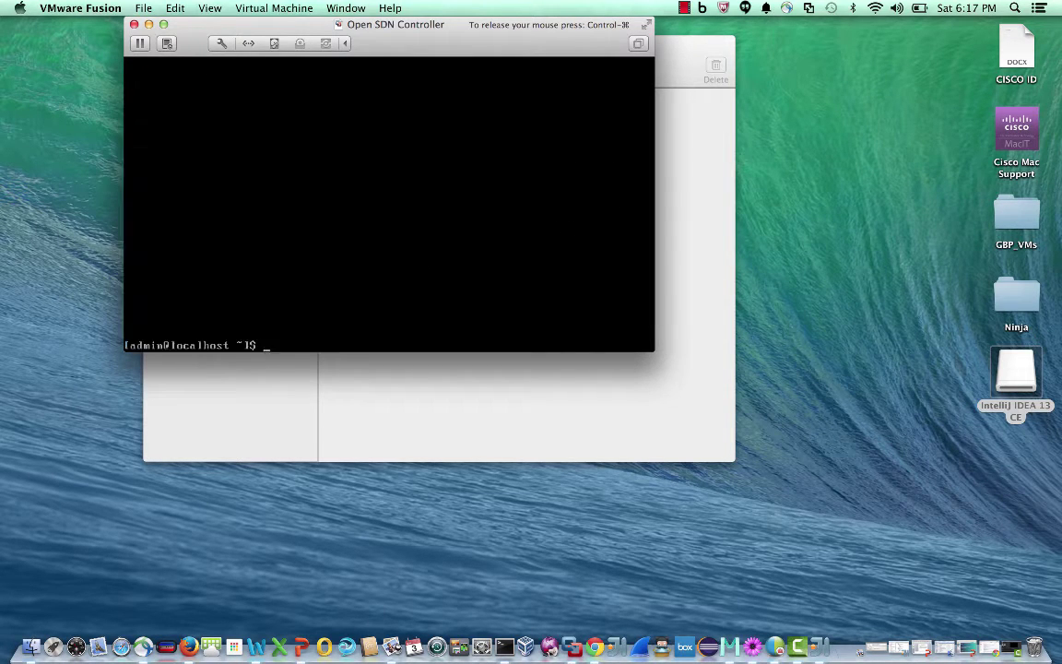
key("Return")
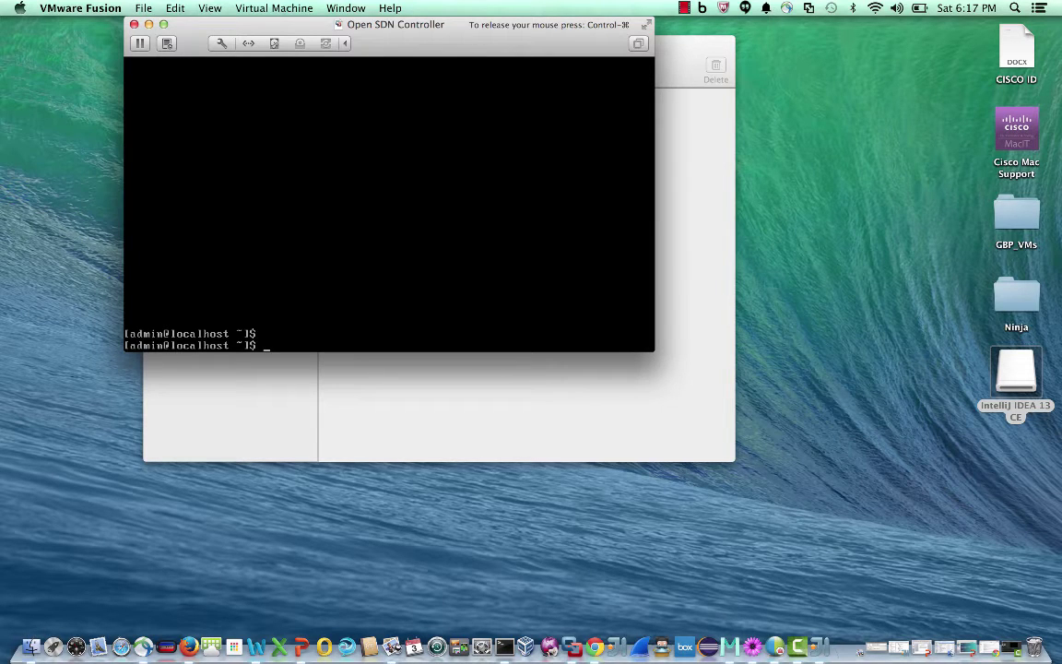
type("ifconfig")
key("Return")
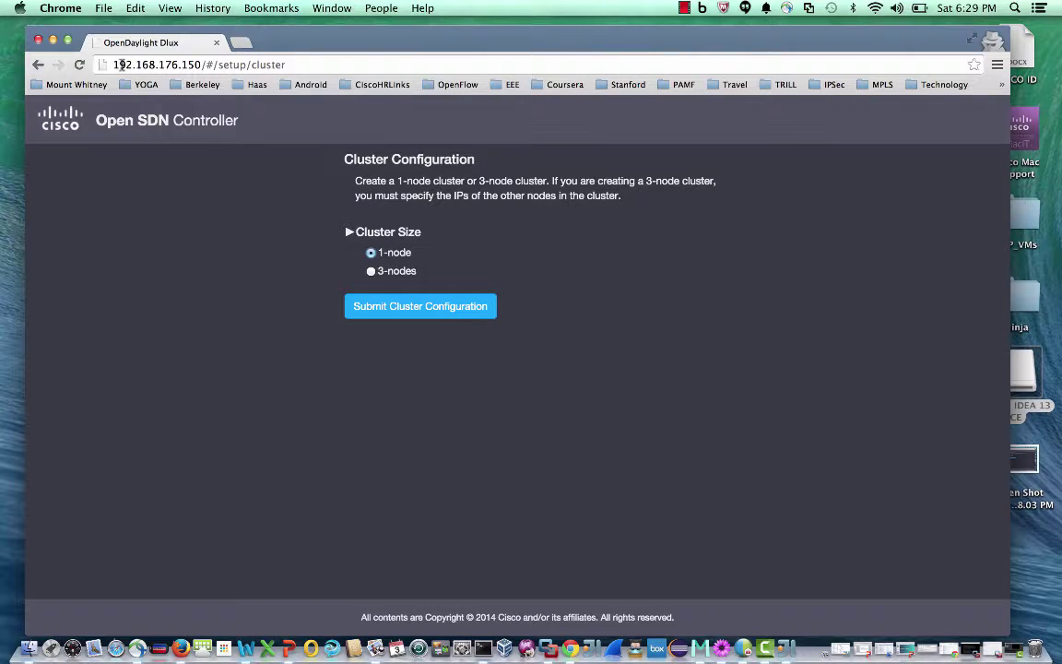
Submit a 1-node cluster configuration for 192.168.176.150 after briefly trying 3 nodes
left_click(118, 64)
left_click_drag(118, 64, 196, 68)
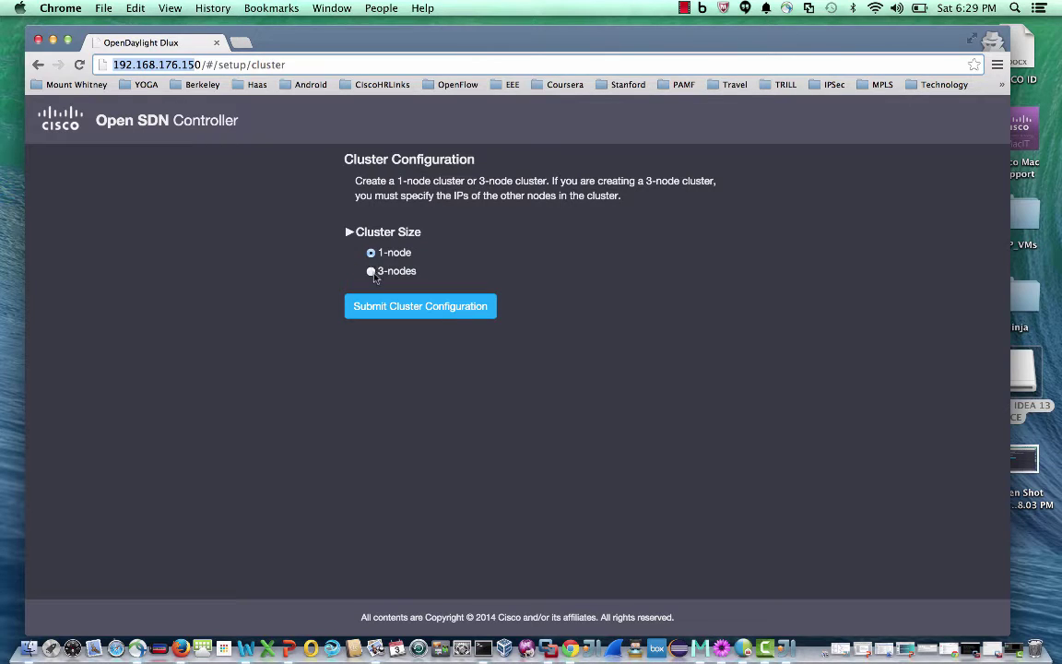
left_click(372, 273)
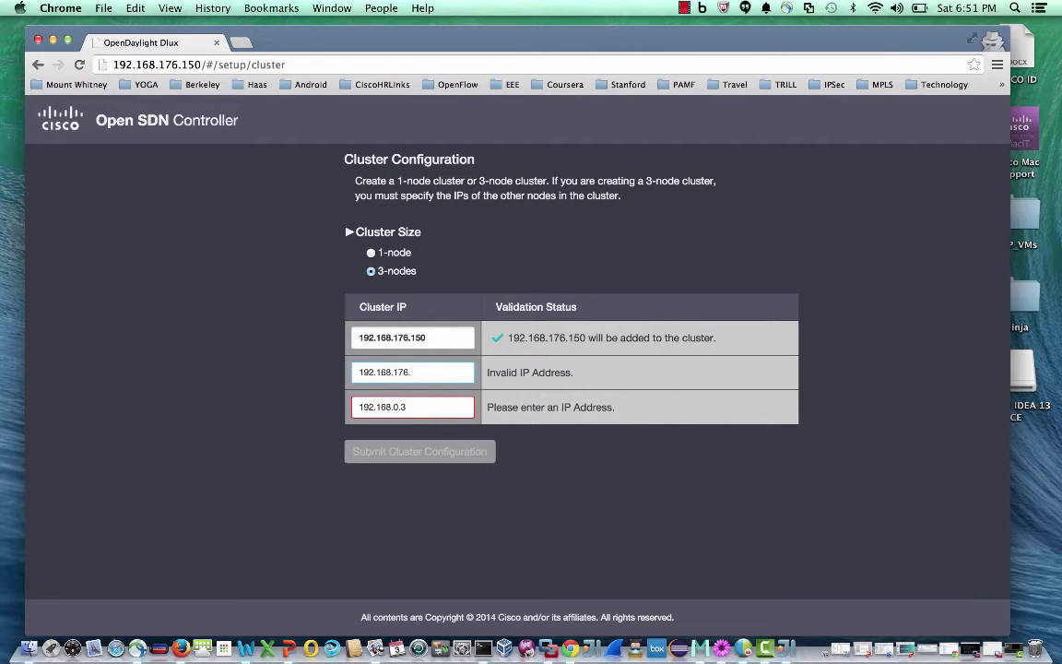
type("151")
left_click(370, 253)
left_click(397, 238)
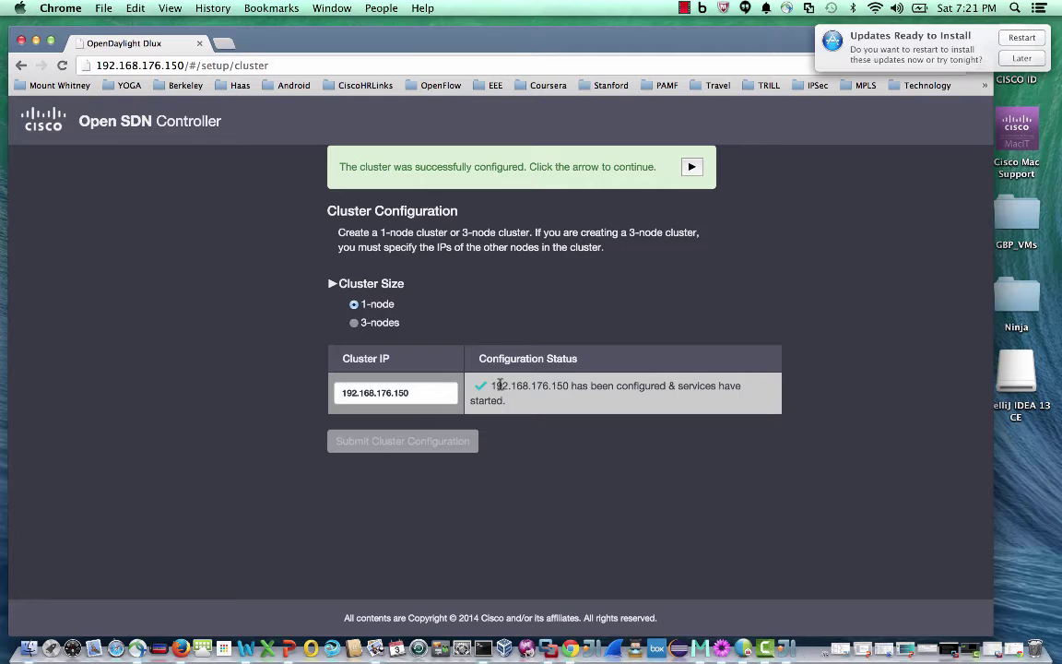
Skip administrator user creation and complete the setup wizard
left_click(691, 167)
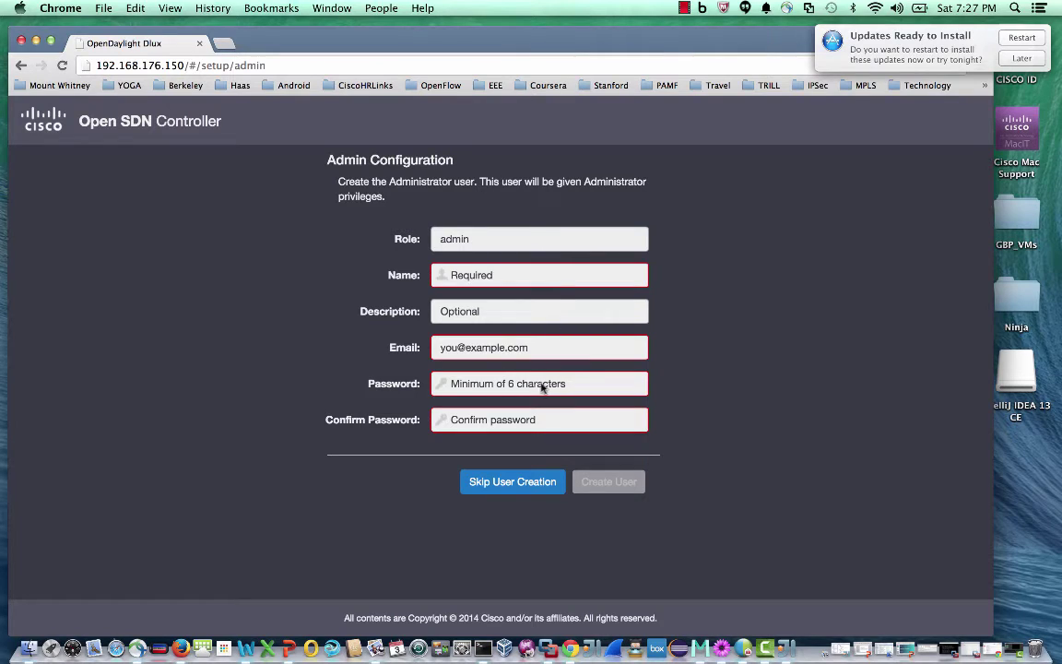
left_click(506, 479)
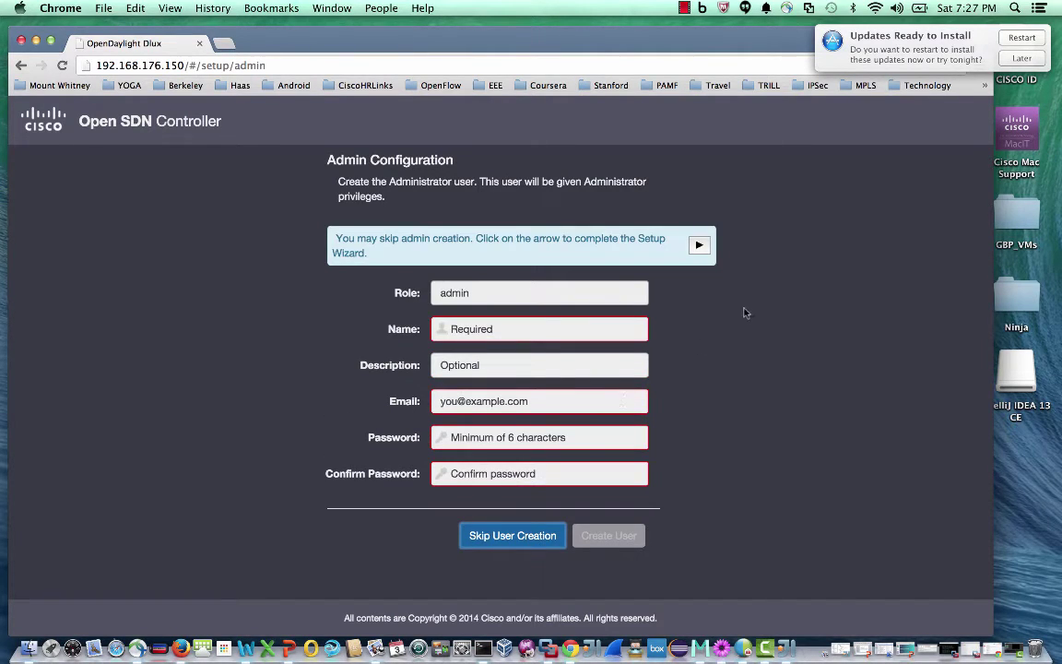
left_click(700, 247)
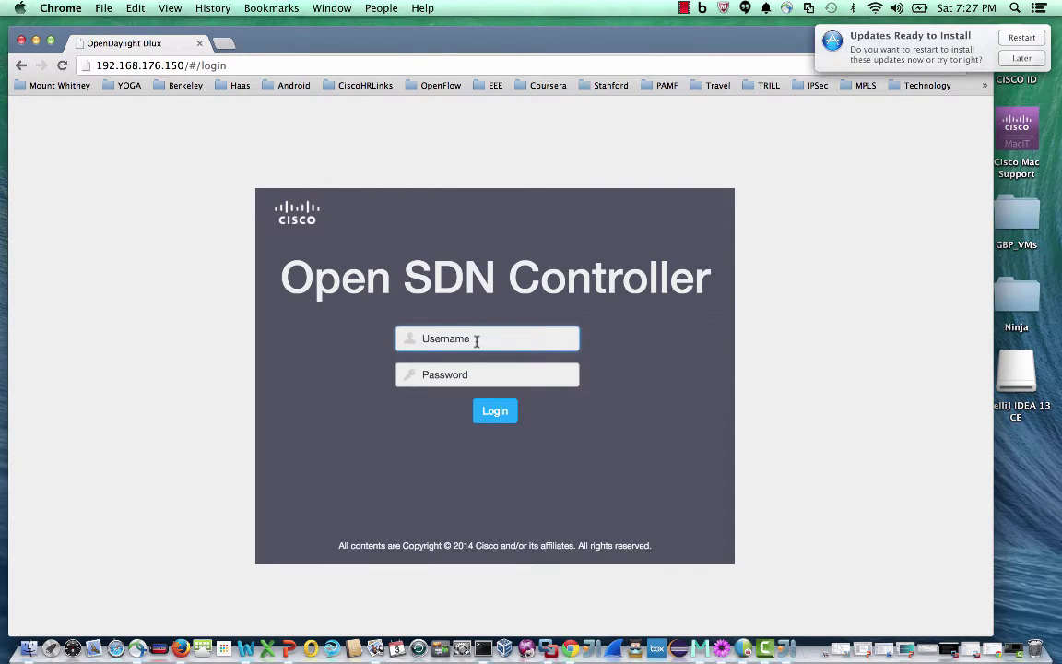
Log in to the controller with the admin username and password
type("admin")
key("Tab")
type("admin")
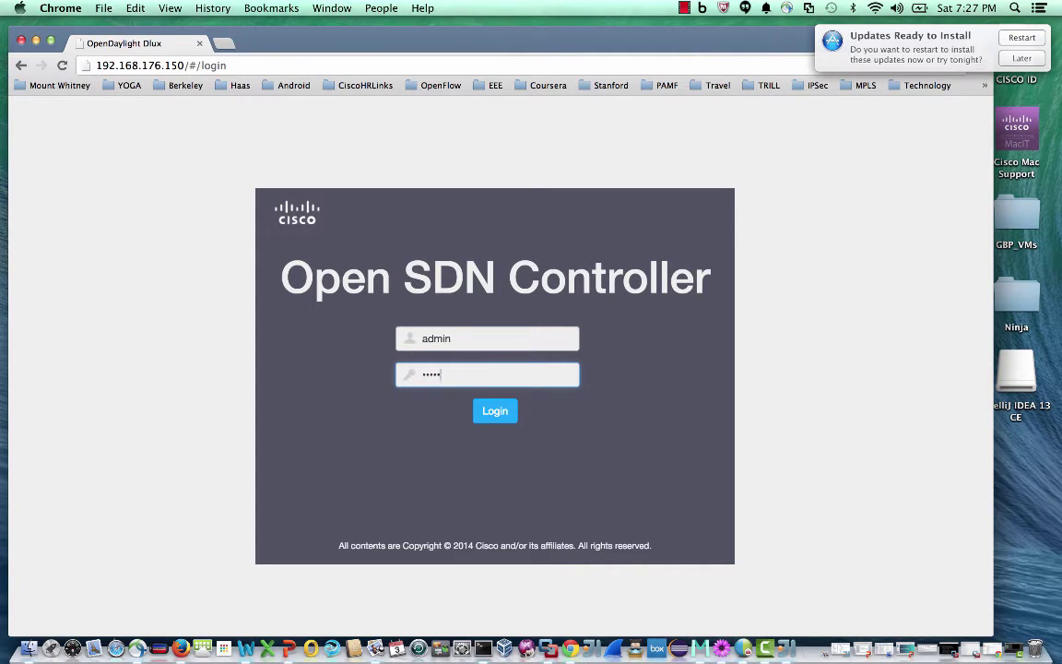
left_click(491, 420)
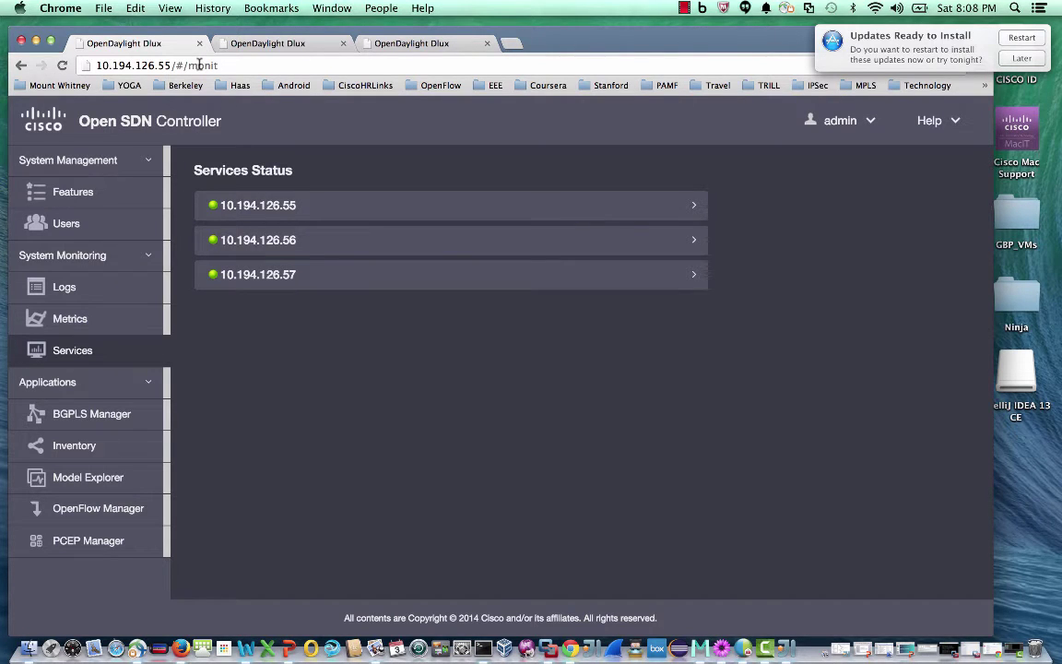
Cycle to the 10.194.126.56 and .57 tabs to view each node's Services Status
key("ctrl+Tab")
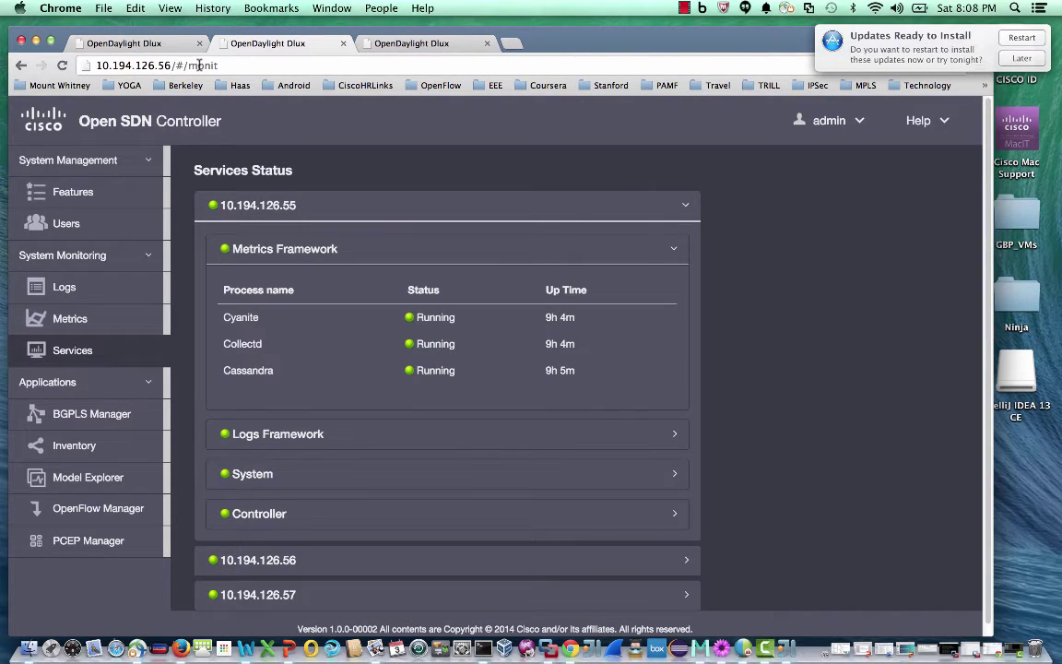
key("ctrl+Tab")
key("ctrl+Tab")
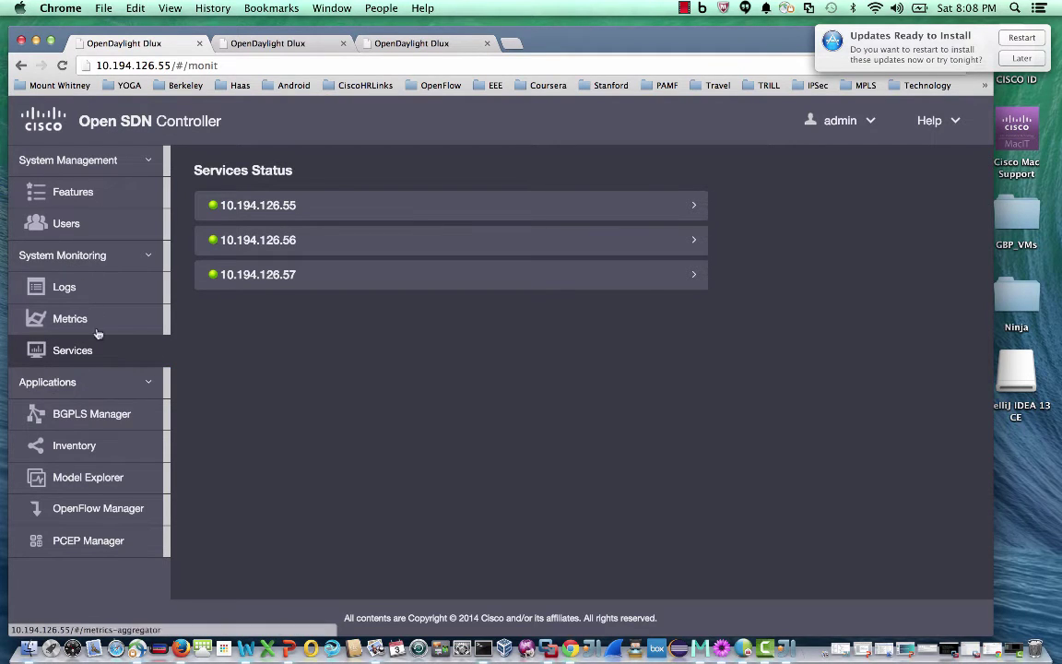
Collapse Applications and open the Add Feature dialog on the Features page
left_click(142, 385)
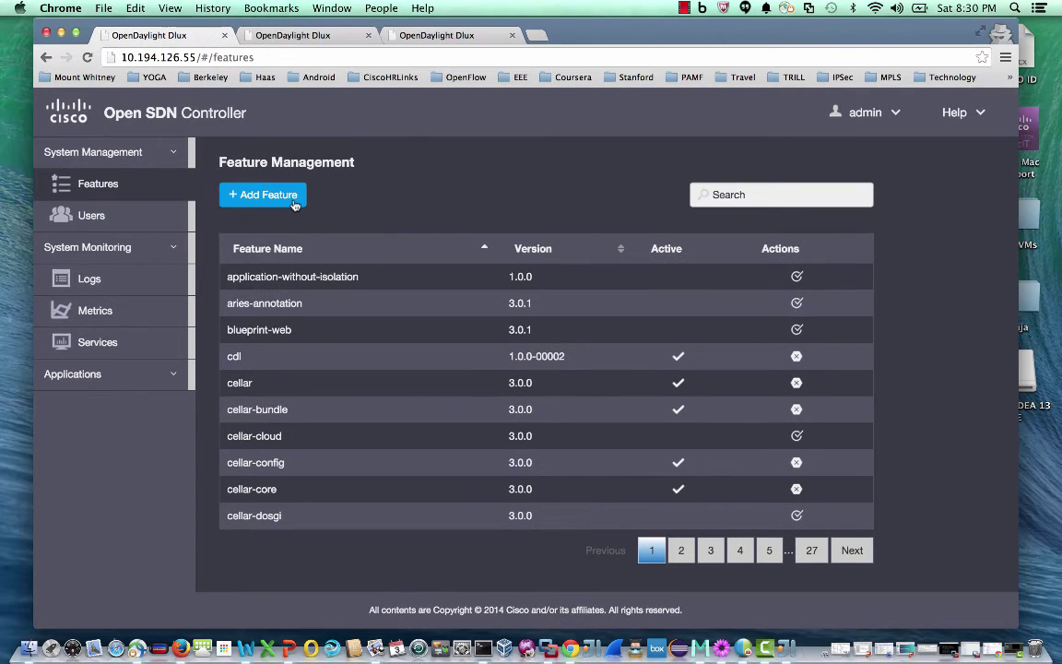
left_click(294, 205)
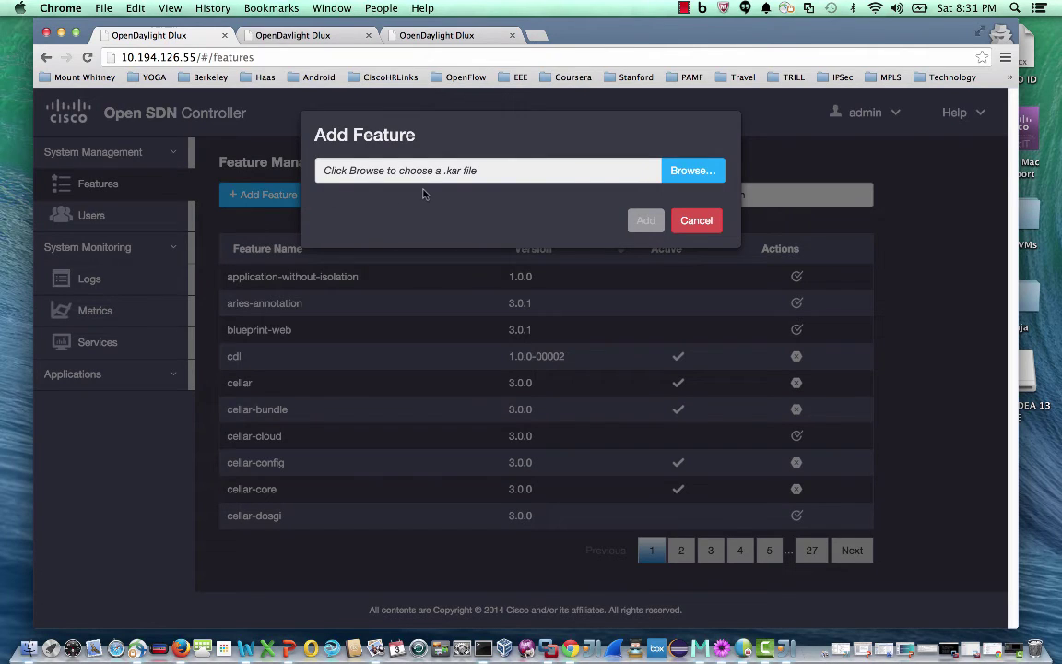
Upload 1-coffee-maker-features-1.0.0-00002.kar, reload to confirm it active, then move to node .56
left_click(693, 172)
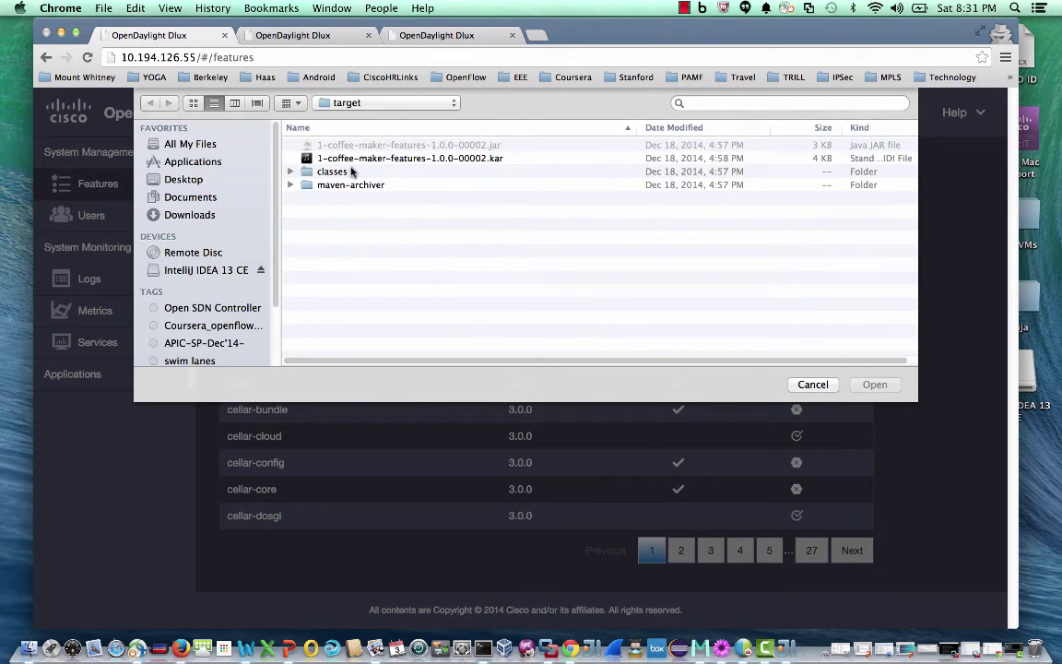
left_click(359, 162)
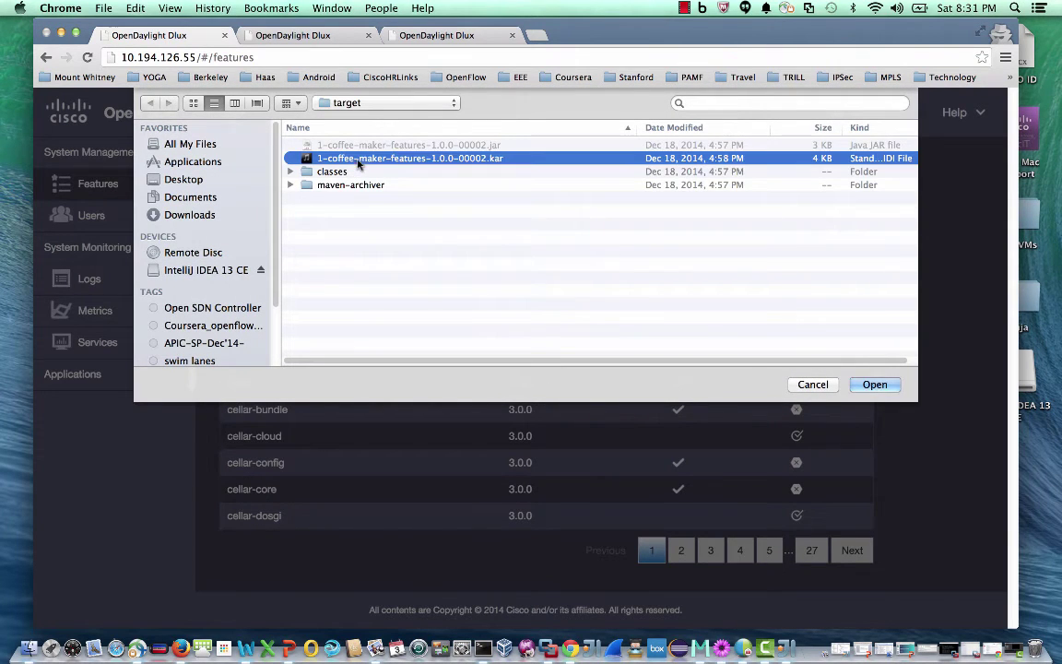
left_click(881, 387)
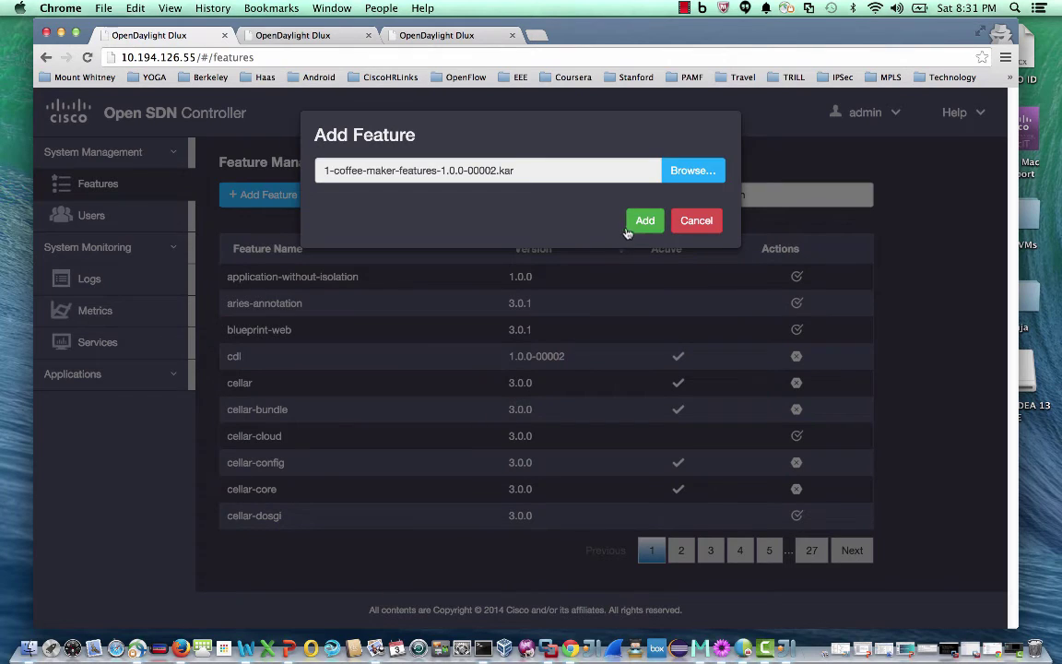
left_click(645, 222)
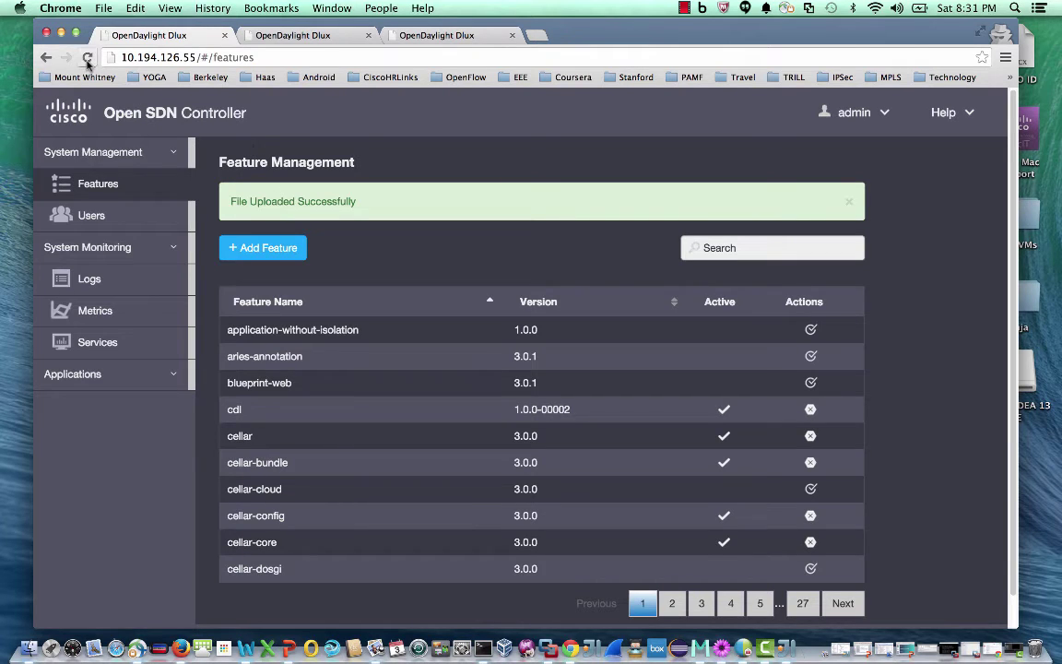
left_click(88, 58)
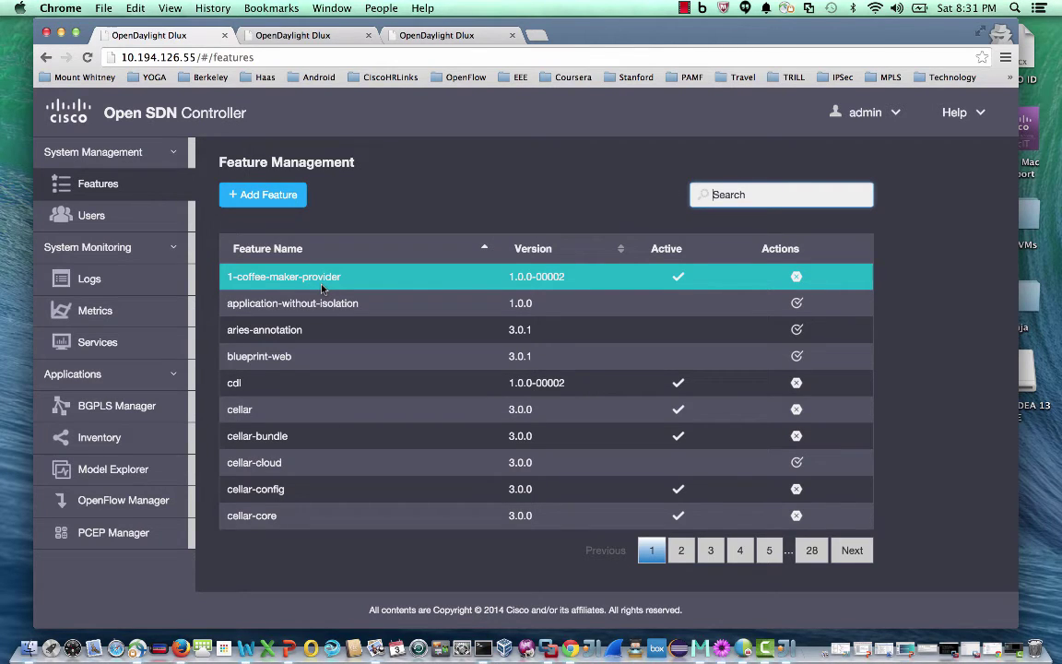
key("ctrl+Tab")
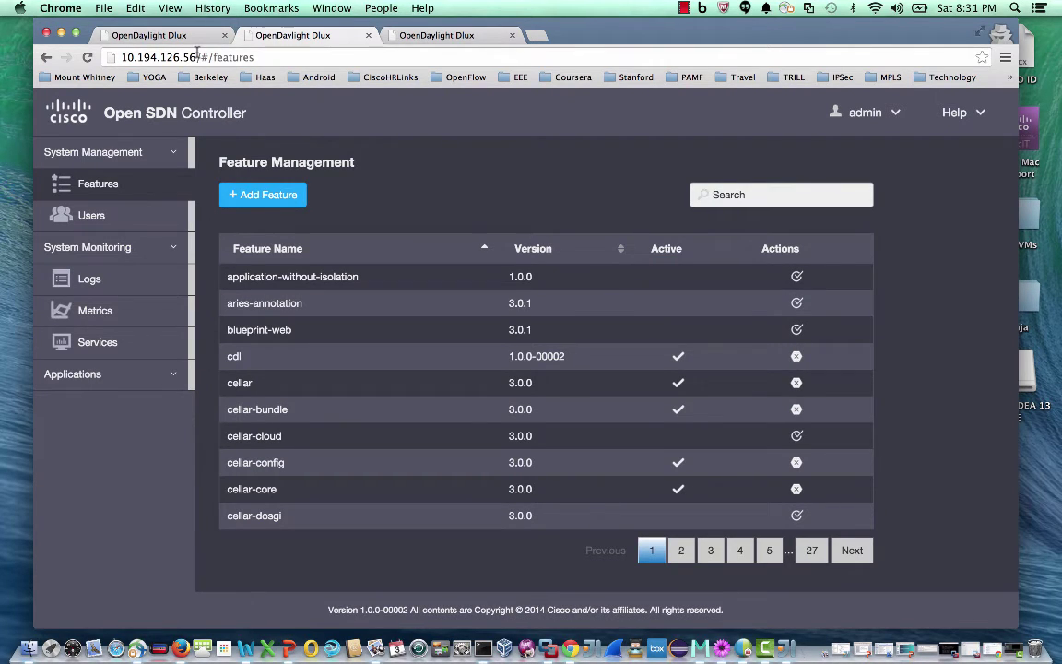
Reload node .56 to confirm 1-coffee-maker-provider, then view the Add User Role options
left_click(88, 58)
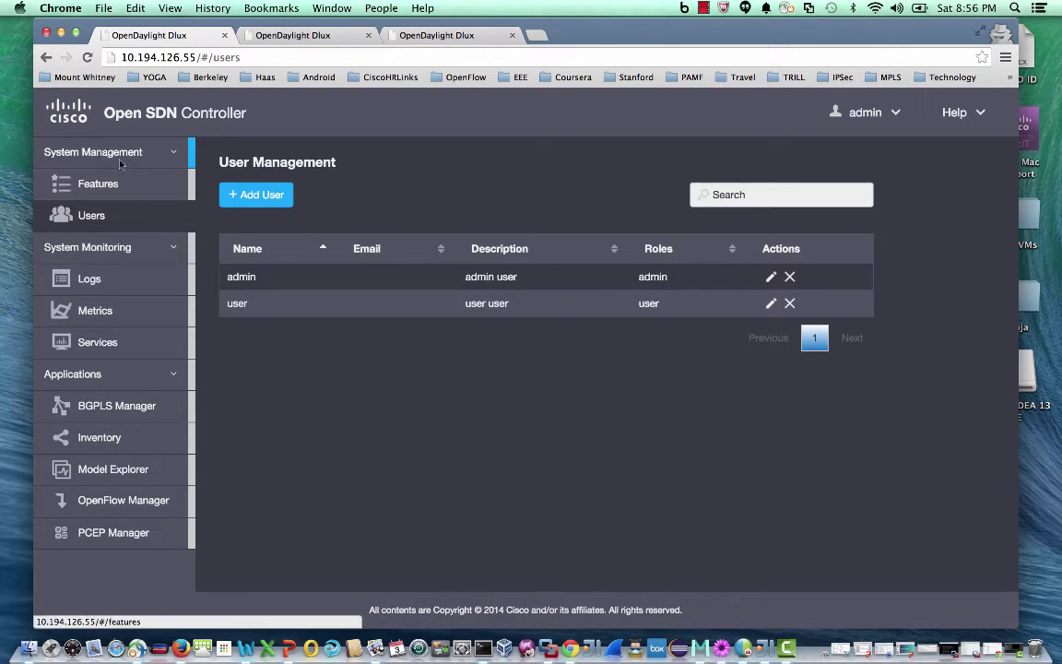
left_click(256, 194)
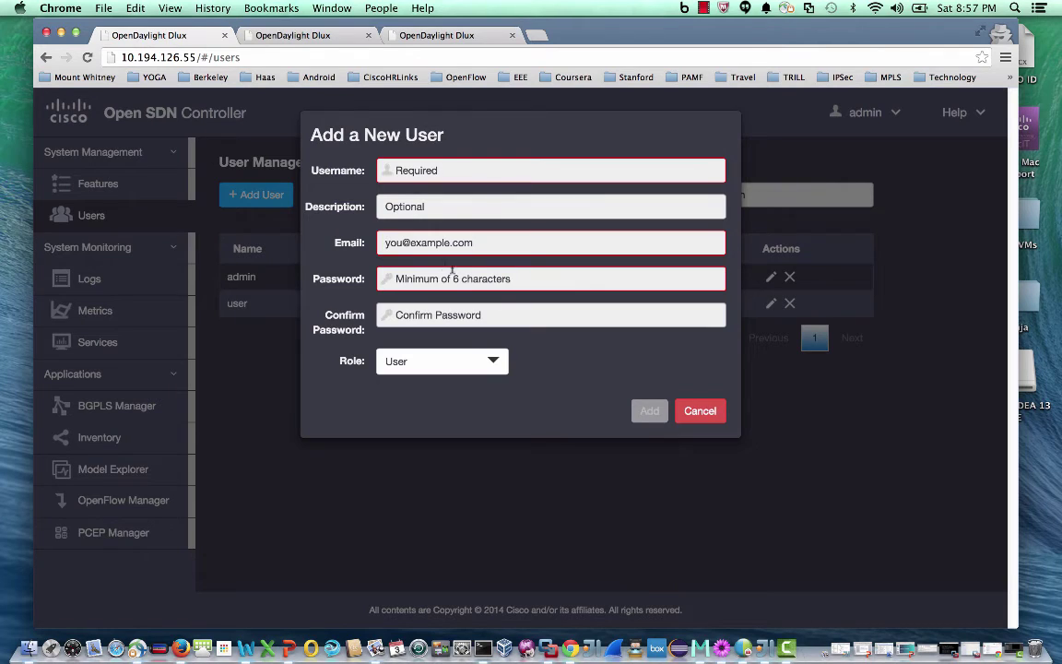
left_click(493, 362)
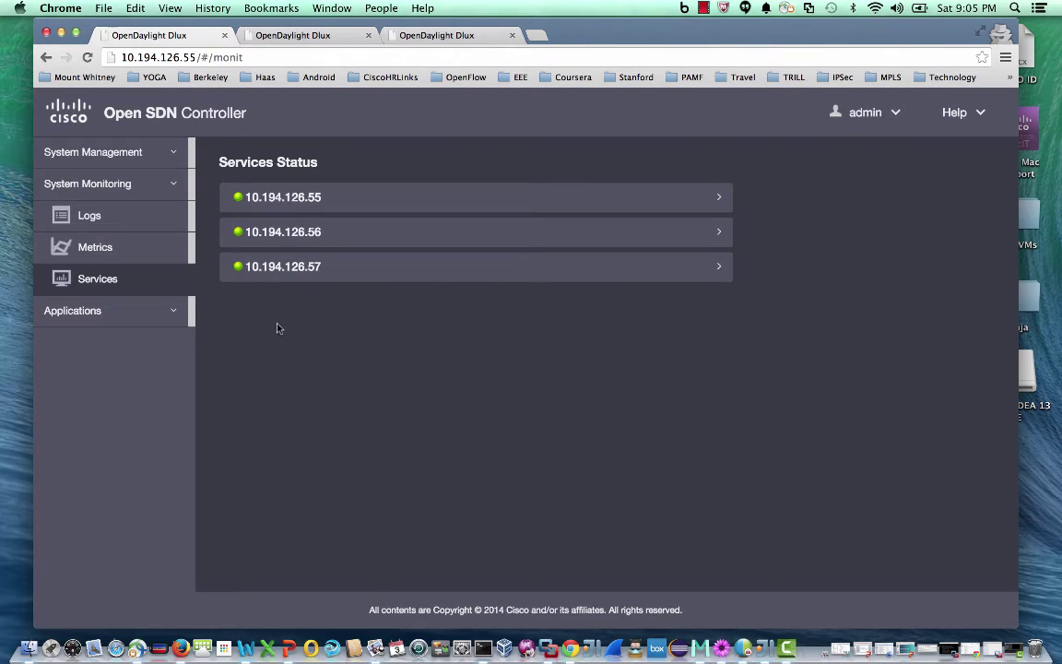
Expand node 10.194.126.55's services to show the System, Logs Framework and Metrics Framework processes
mouse_move(232, 223)
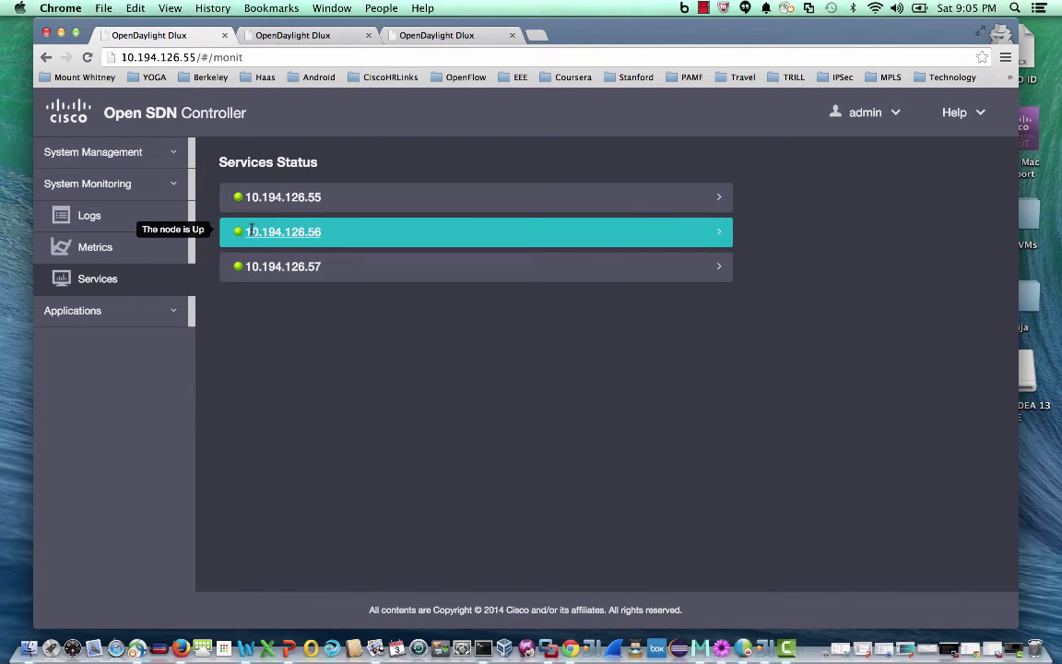
left_click(720, 202)
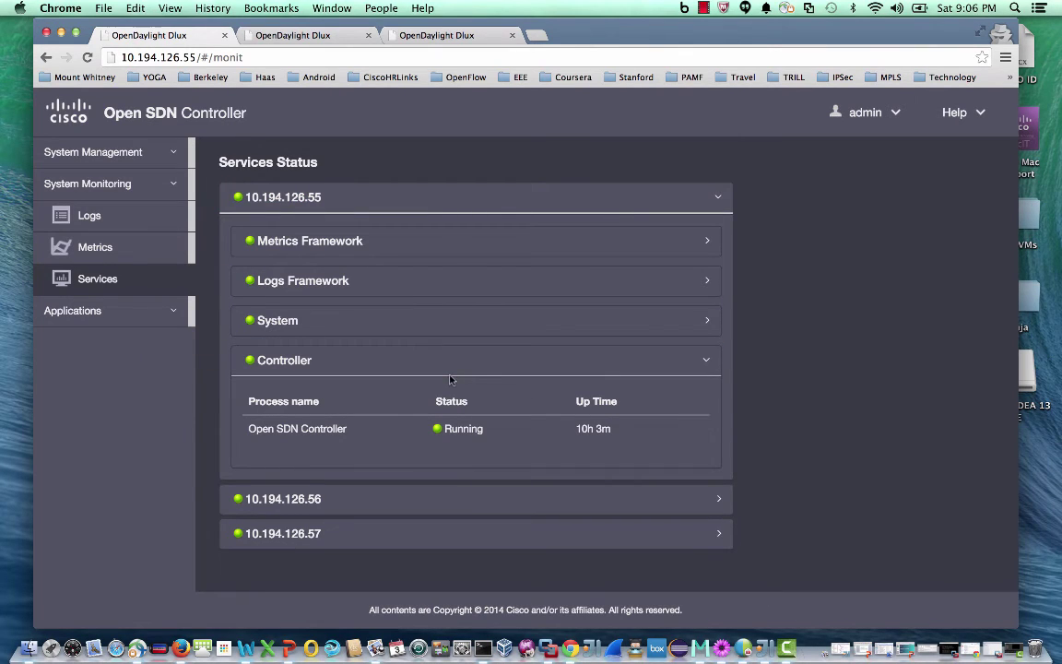
left_click(664, 323)
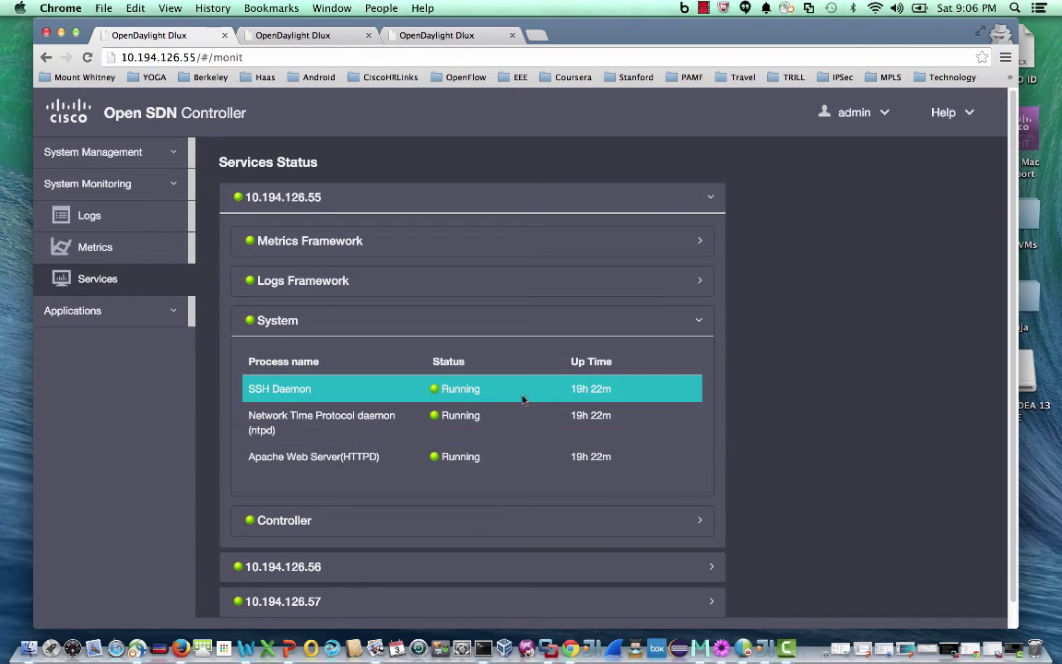
left_click(696, 284)
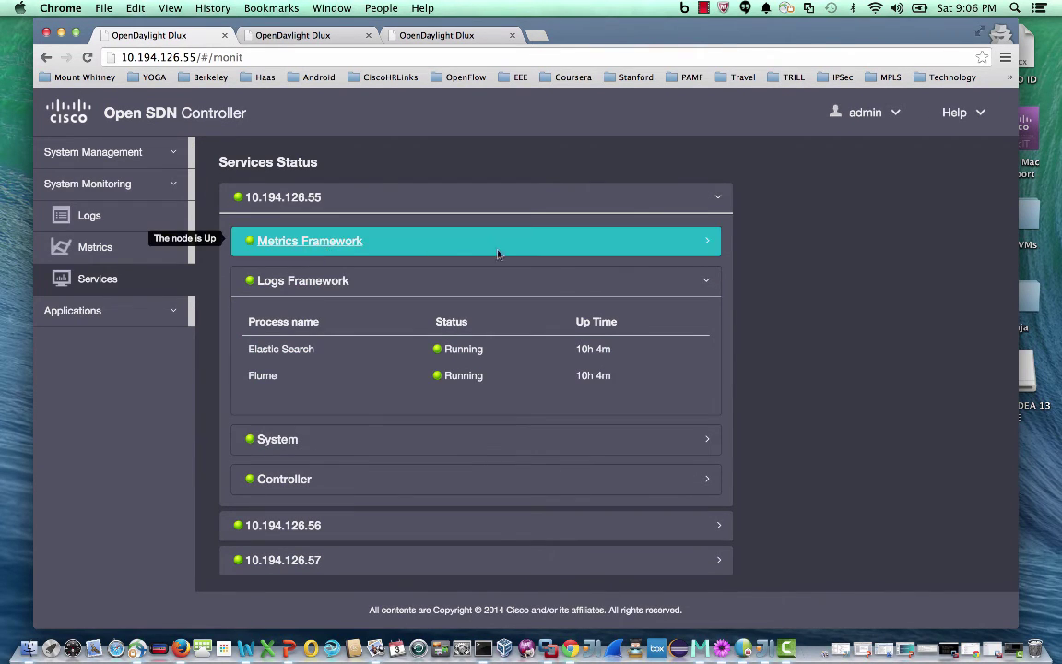
left_click(706, 243)
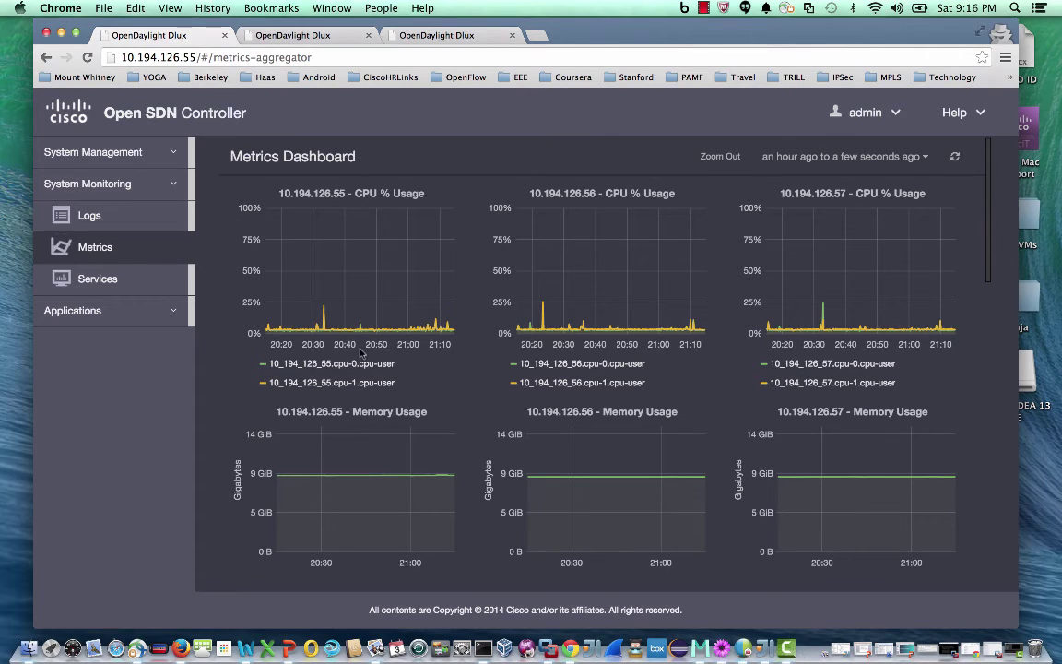
Scroll down through the Metrics Dashboard's CPU and memory charts for nodes .55, .56 and .57
scroll(383, 419, "down", 3)
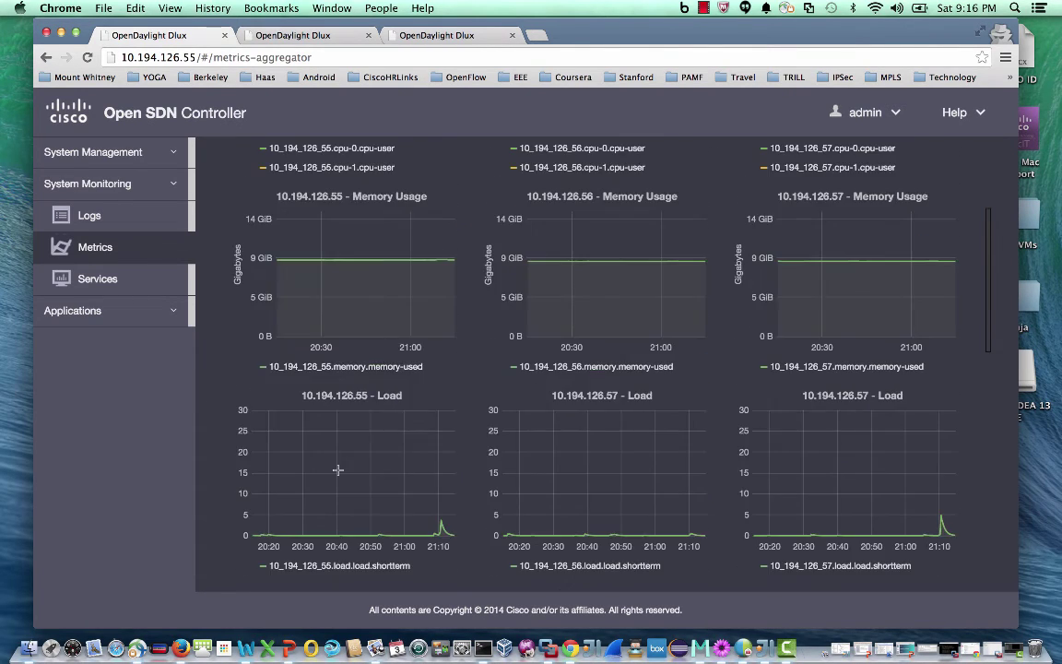
scroll(337, 470, "down", 5)
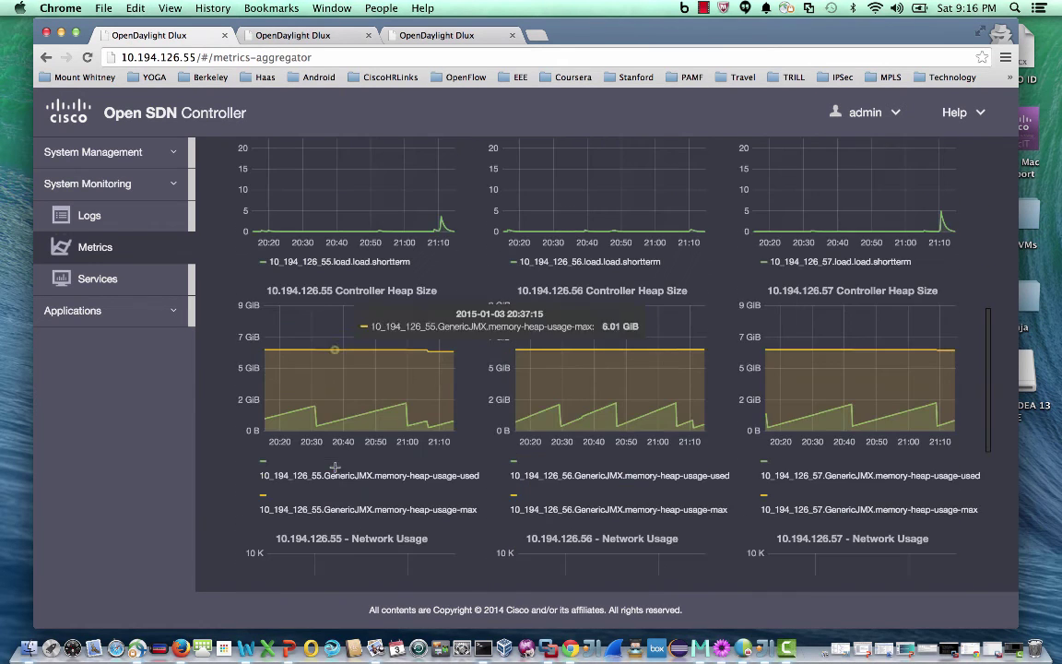
scroll(335, 467, "down", 3)
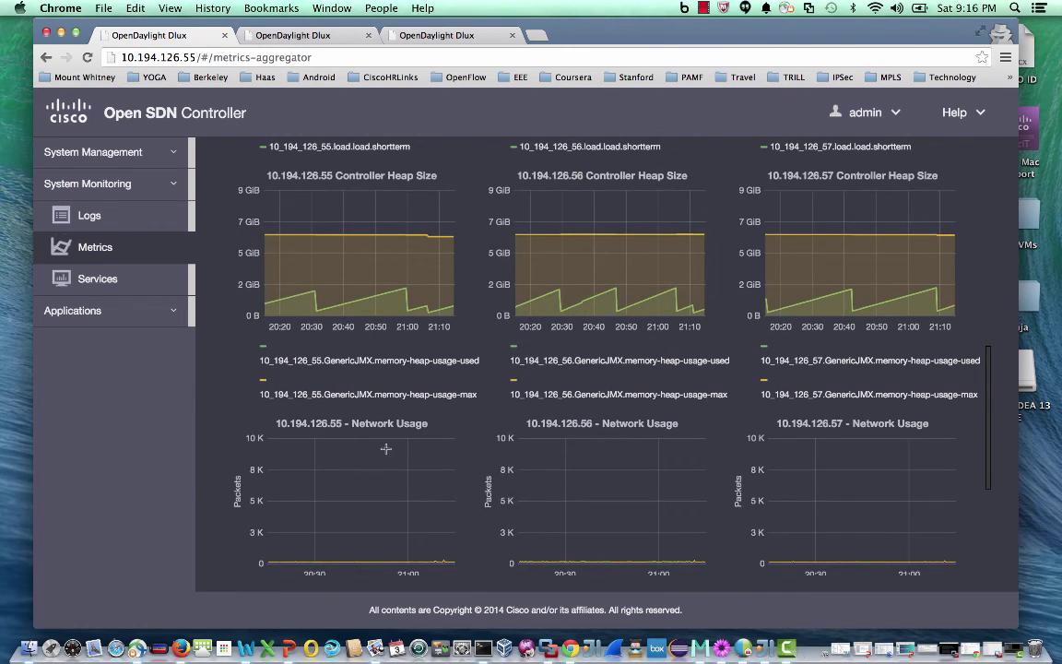
scroll(333, 408, "down", 6)
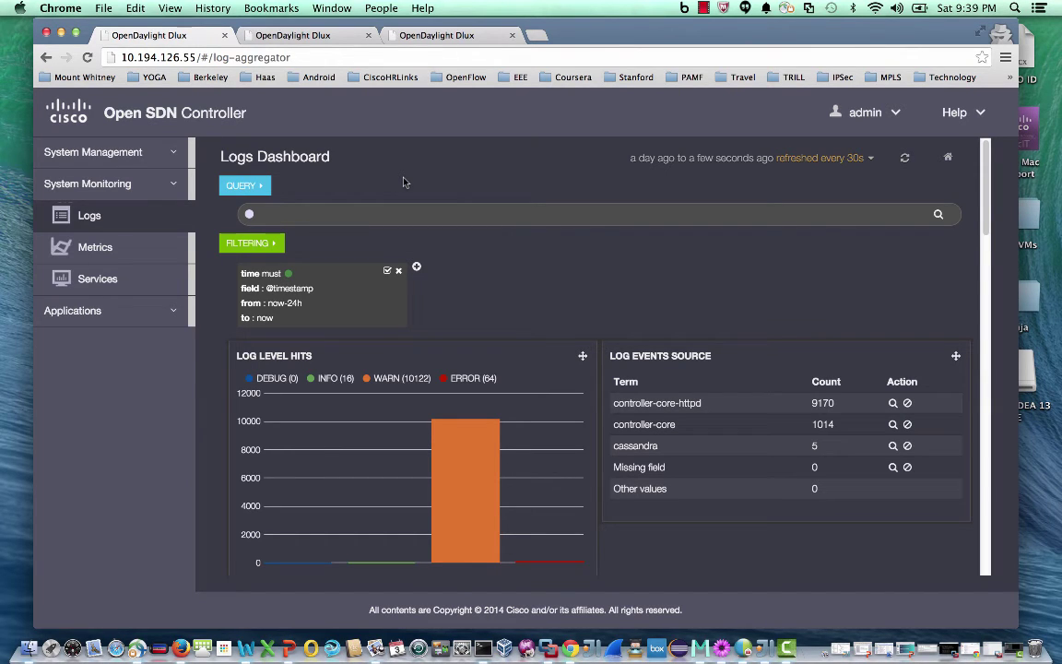
scroll(403, 182, "down", 10)
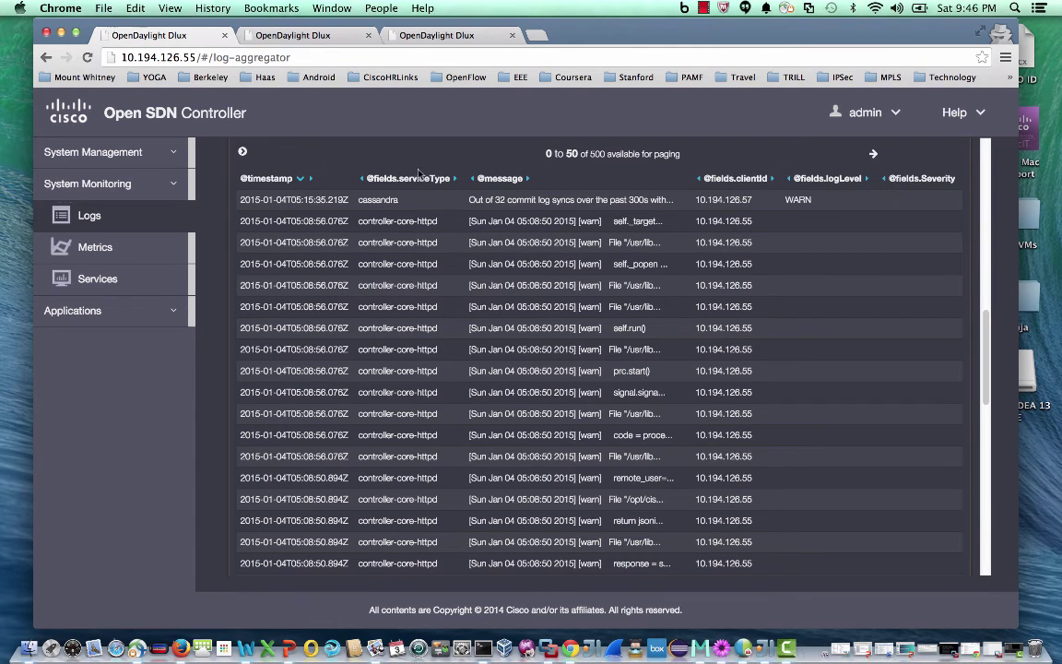
left_click(244, 153)
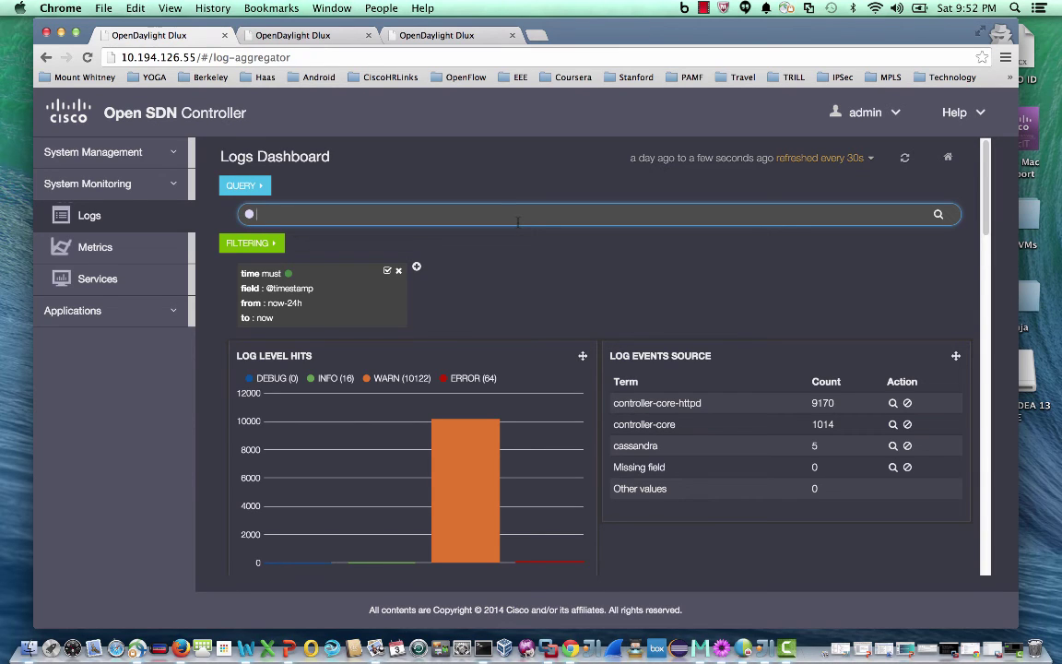
Search the logs with the query logLevel:ERROR
type("log")
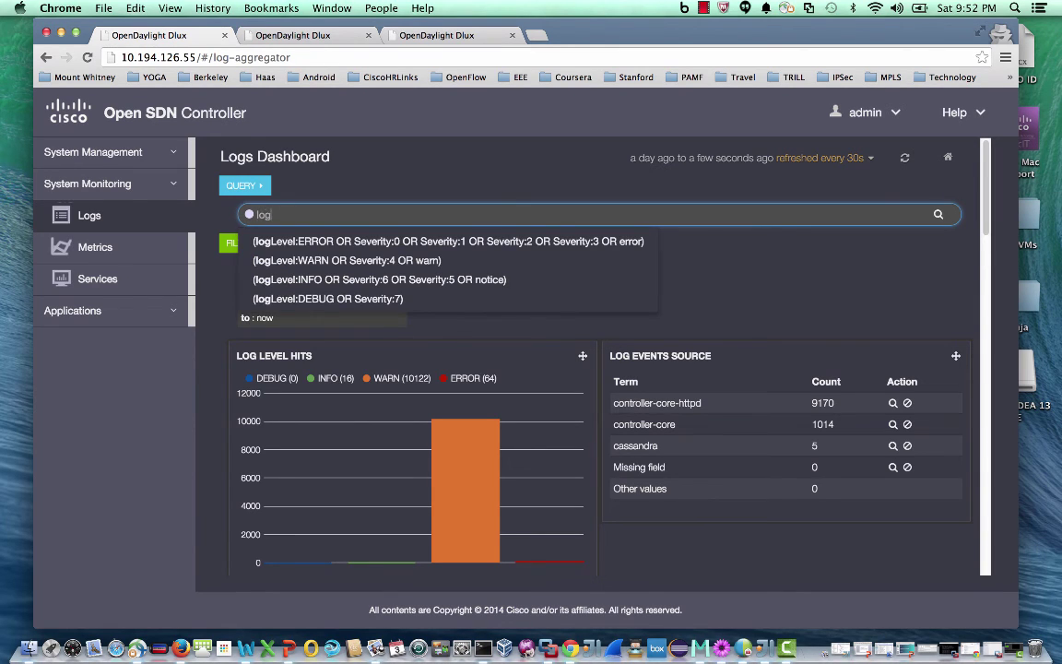
type("Leve;")
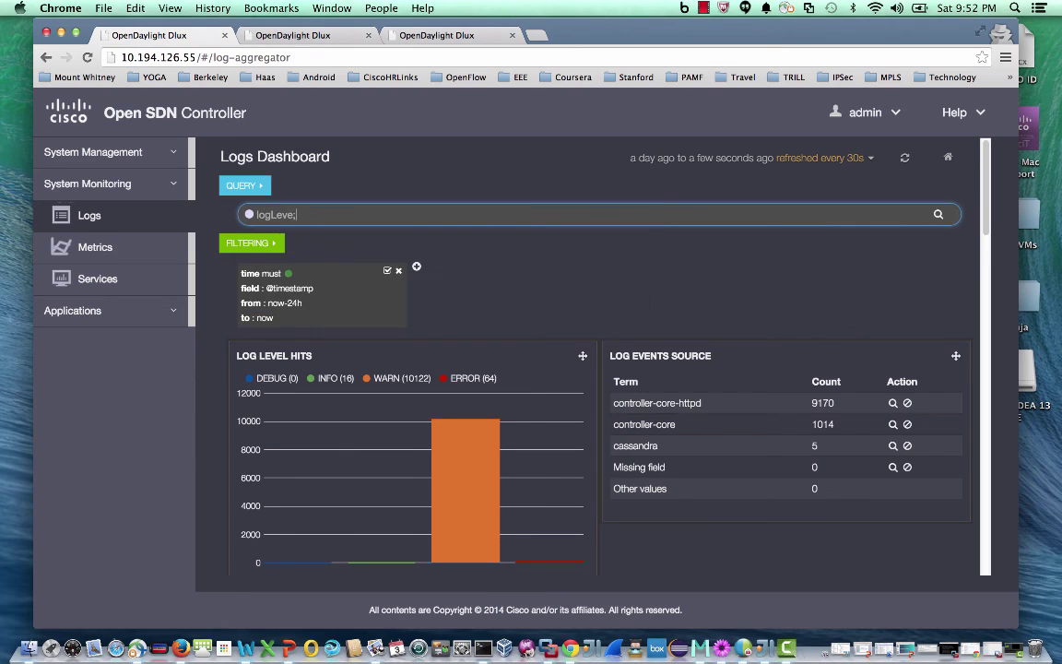
key("BackSpace")
type("l:ERROR")
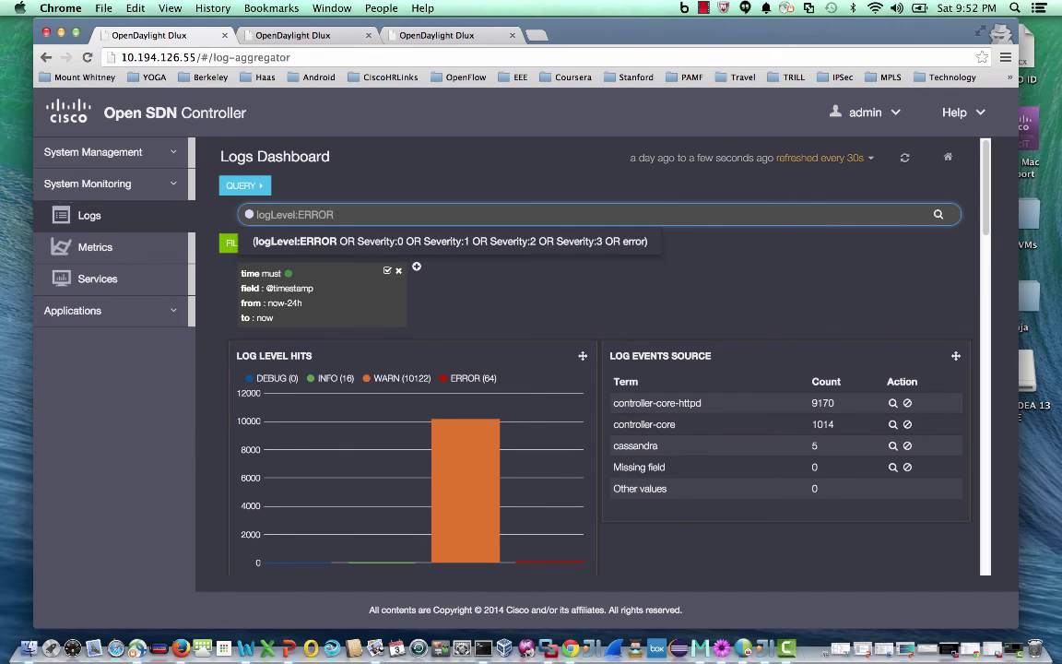
key("Down")
left_click(937, 214)
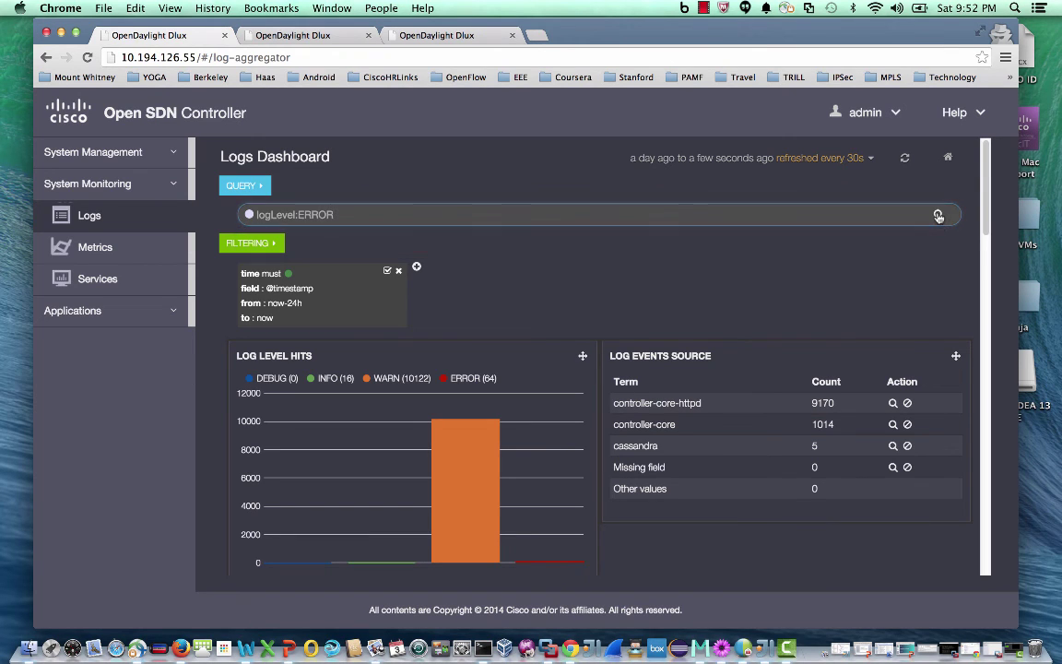
Expand the first error entry to see the missing 1-coffee-maker-provider feature exception
scroll(782, 481, "down", 10)
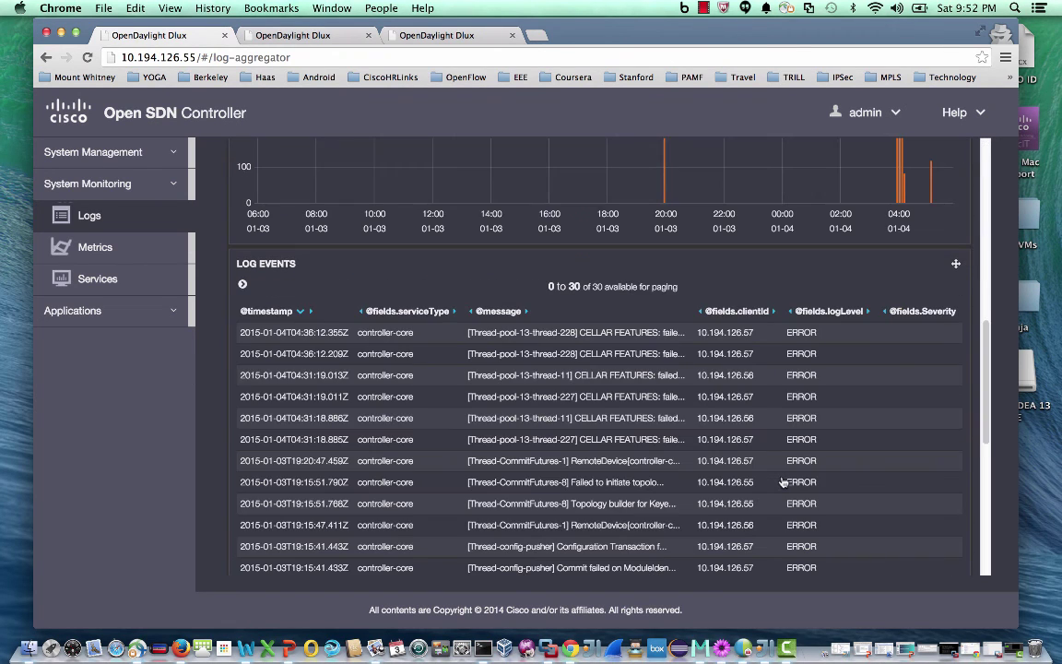
left_click(642, 339)
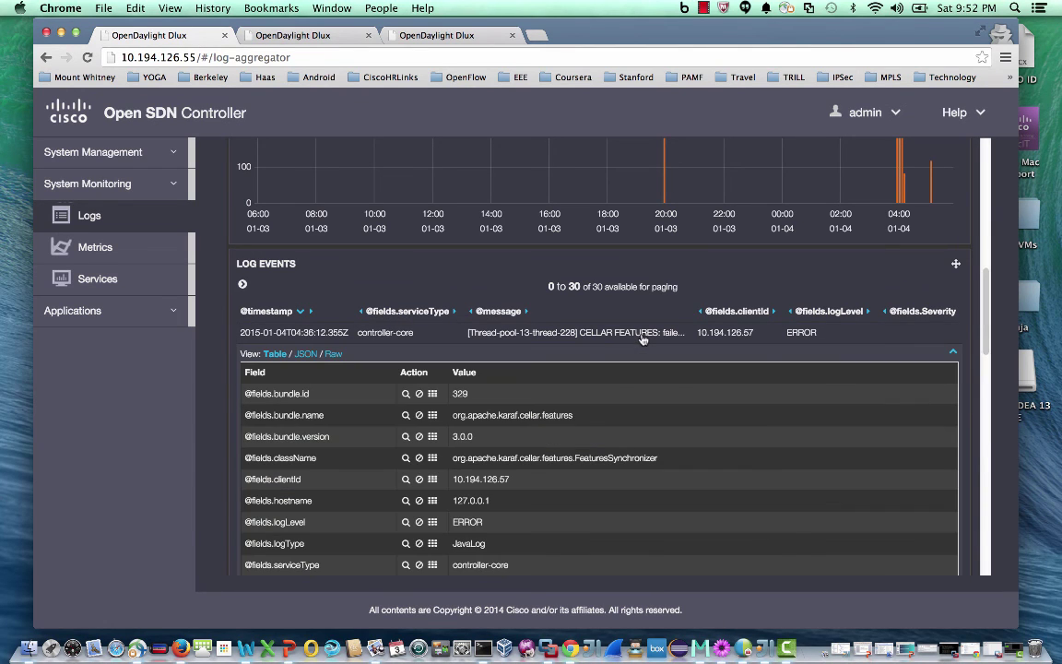
scroll(710, 520, "down", 2)
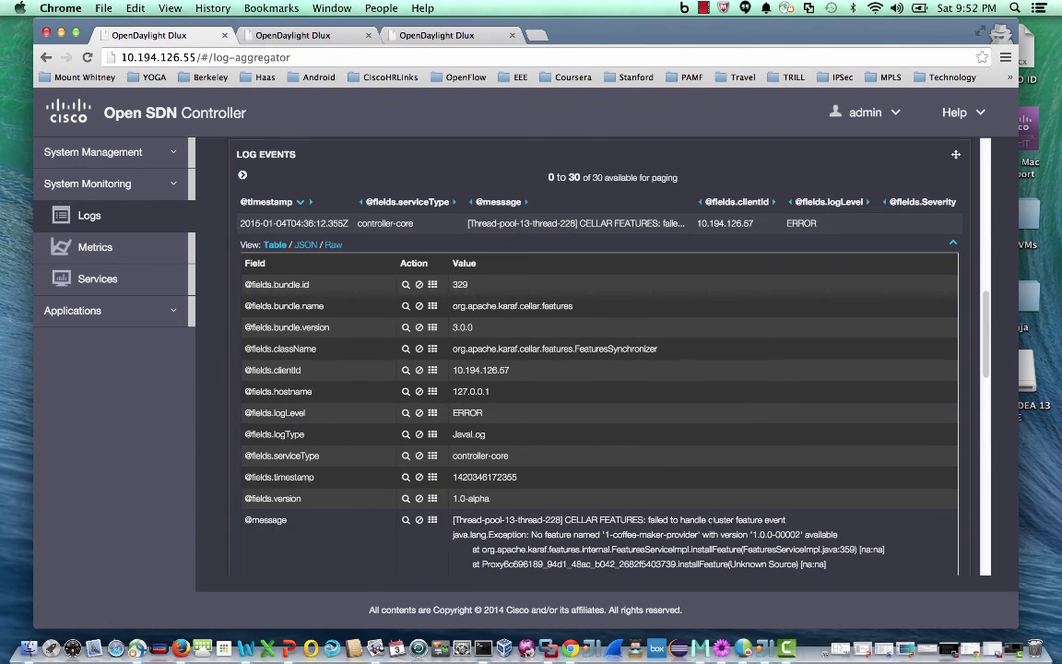
scroll(581, 334, "down", 7)
scroll(581, 334, "up", 4)
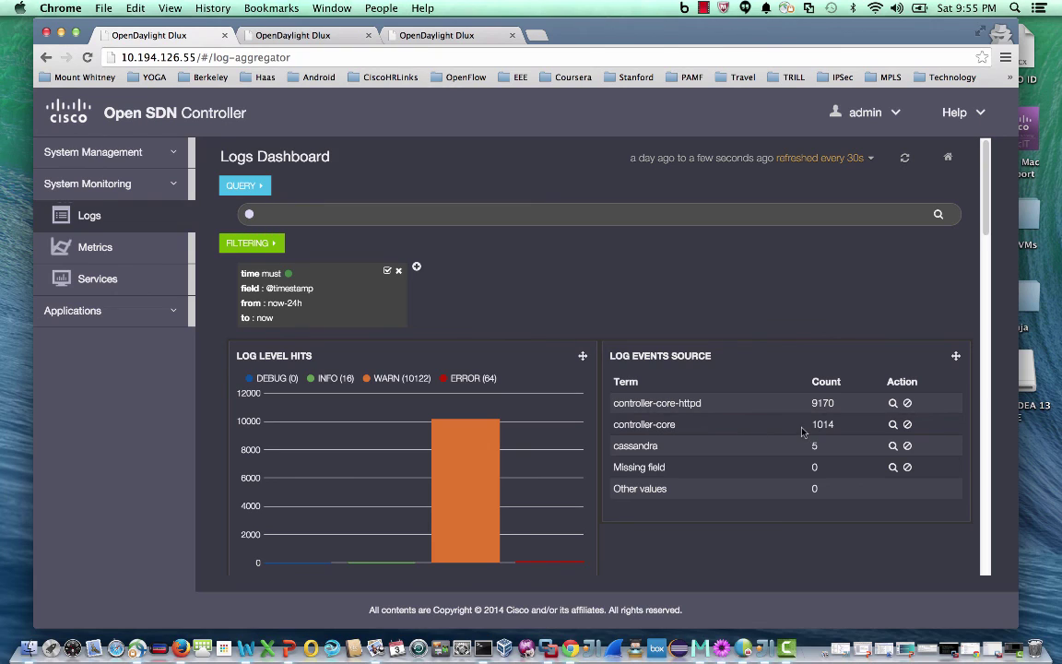
Filter the logs to the controller-core log event source
left_click(892, 425)
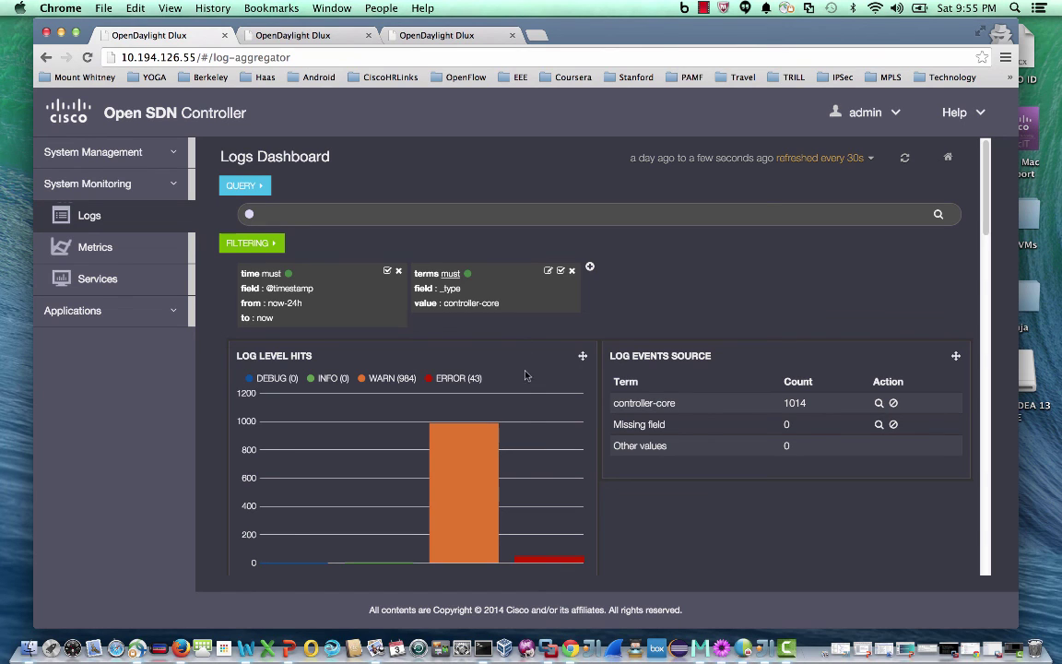
scroll(542, 479, "down", 3)
scroll(542, 480, "down", 3)
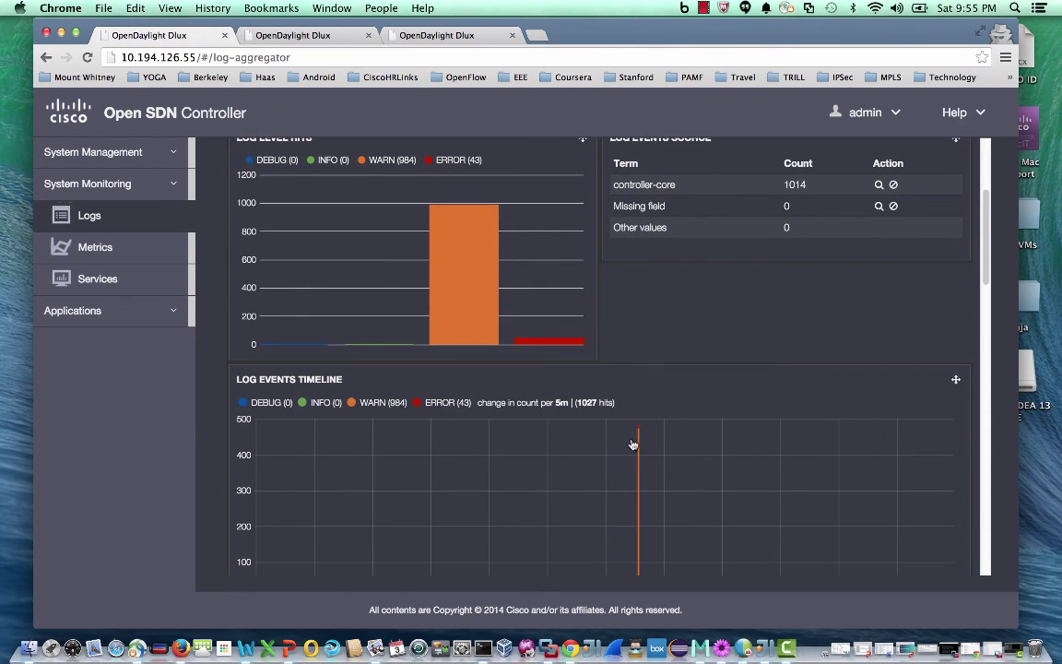
left_click_drag(632, 444, 676, 450)
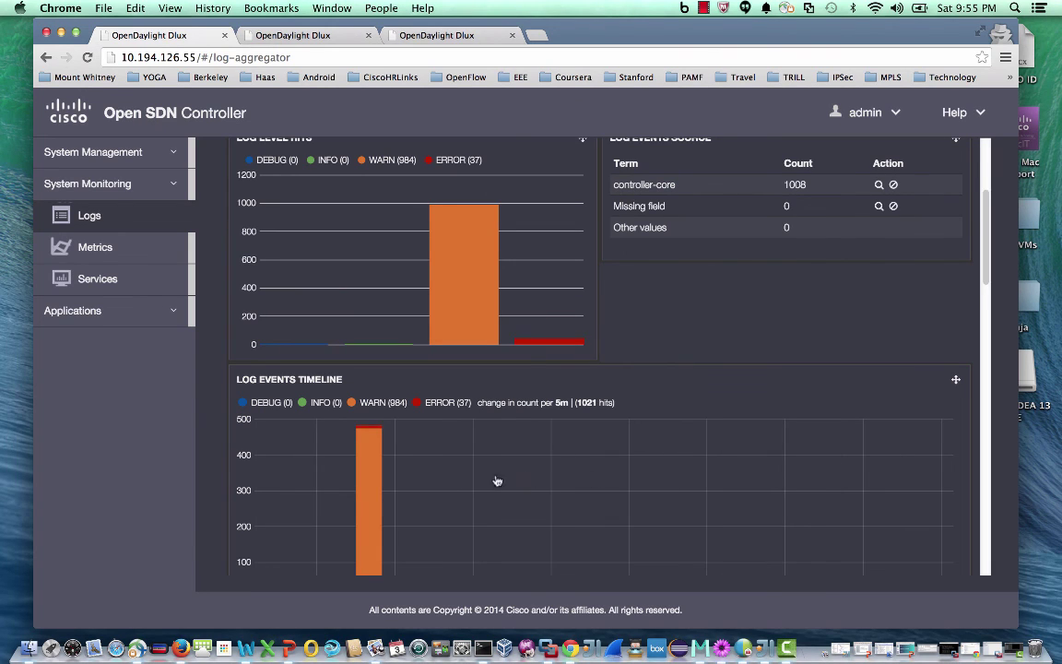
mouse_move(368, 481)
scroll(369, 480, "down", 2)
scroll(369, 480, "down", 6)
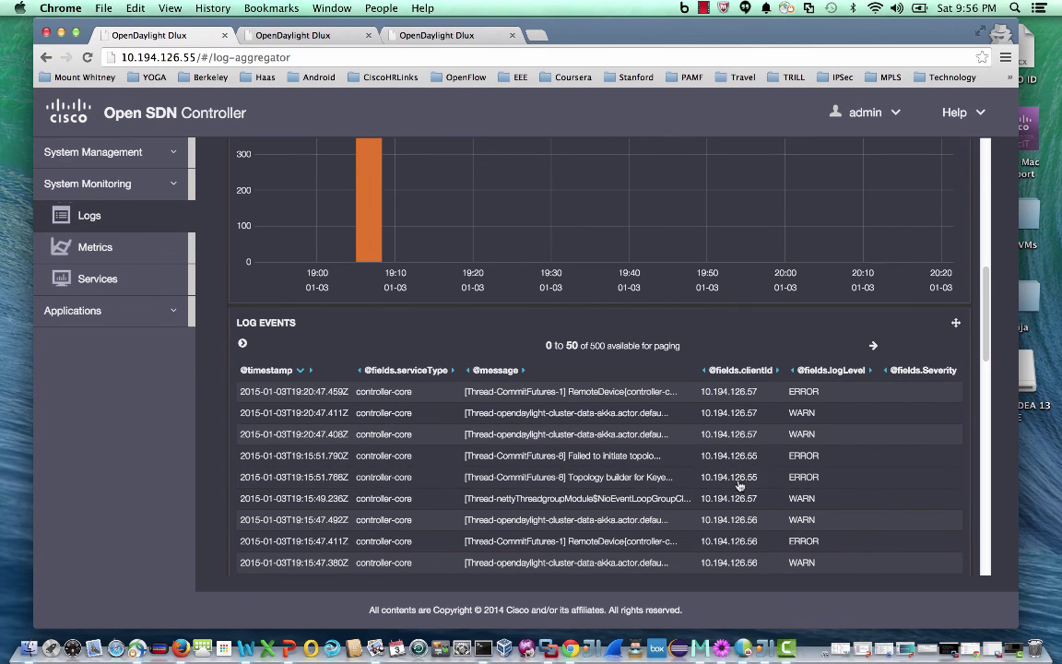
scroll(742, 486, "down", 1)
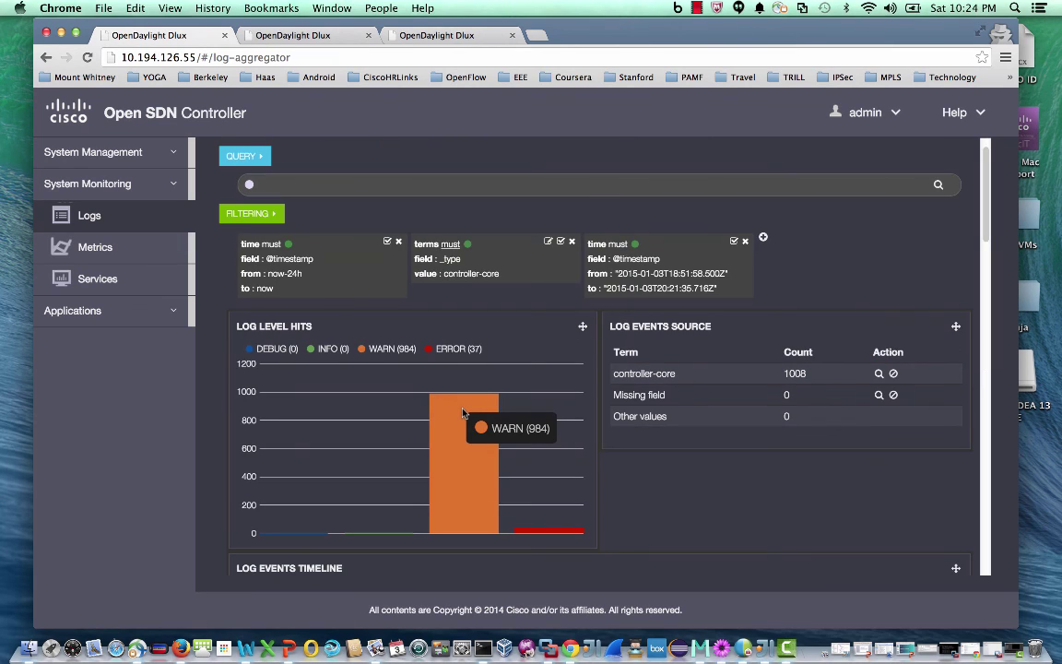